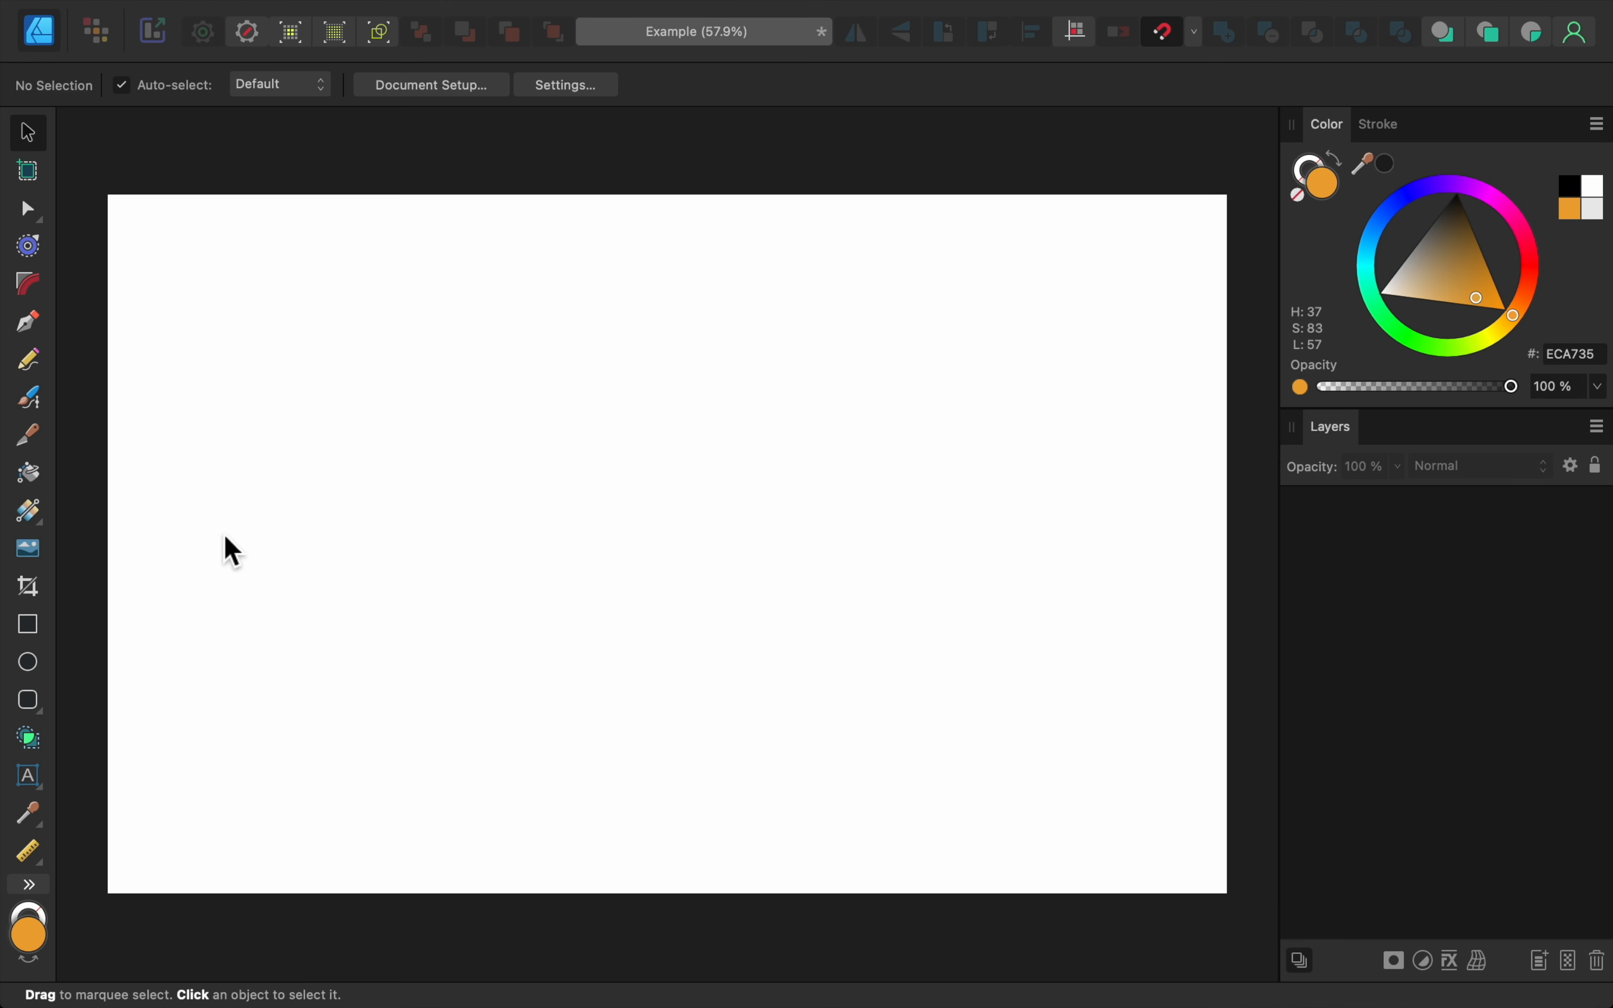
Draw an orange circle in the upper-left part of the canvas, then duplicate it and shift the copy right by half its width.
click(28, 663)
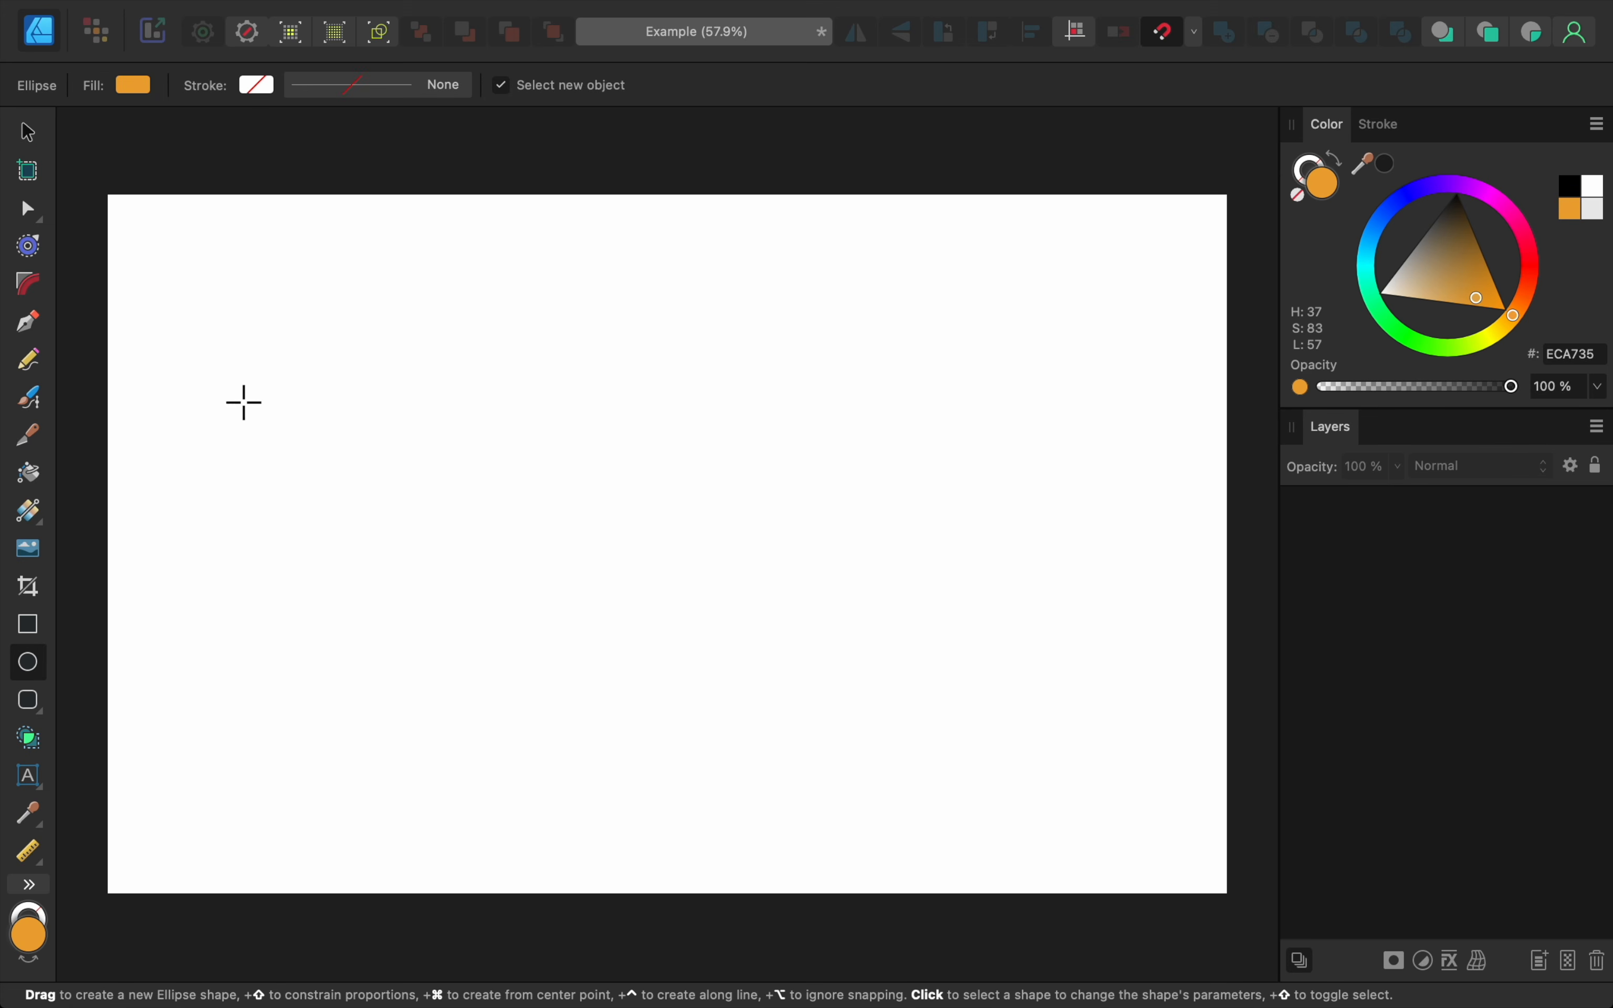
drag(305, 309, 640, 560)
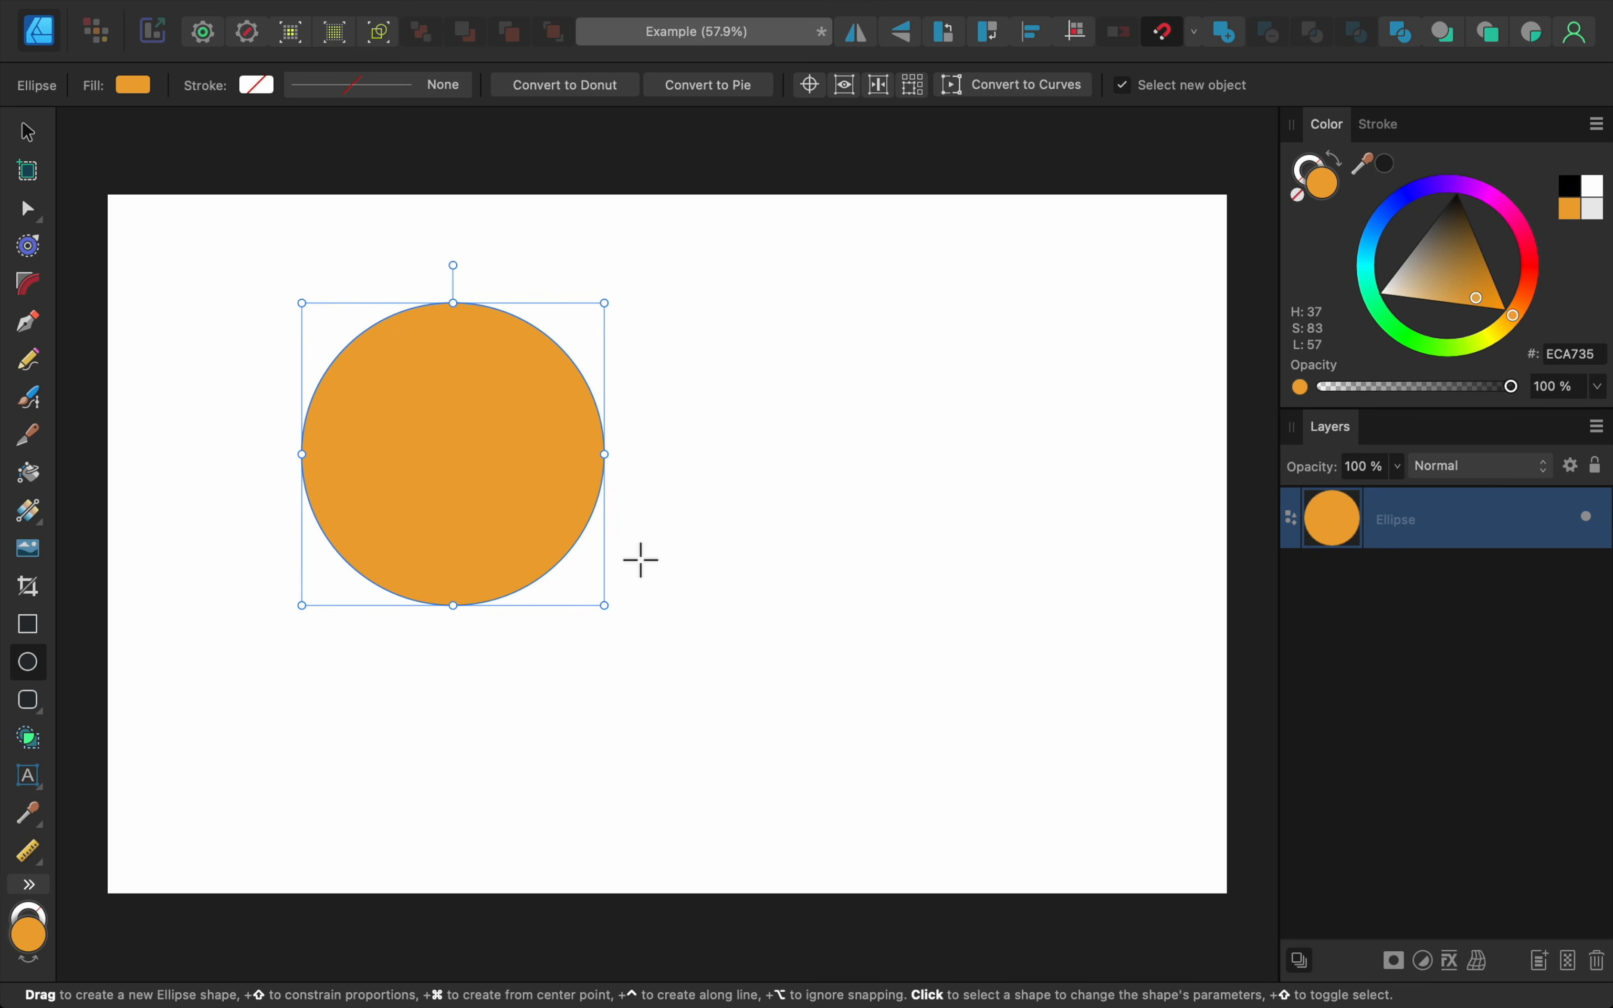
key(super+j)
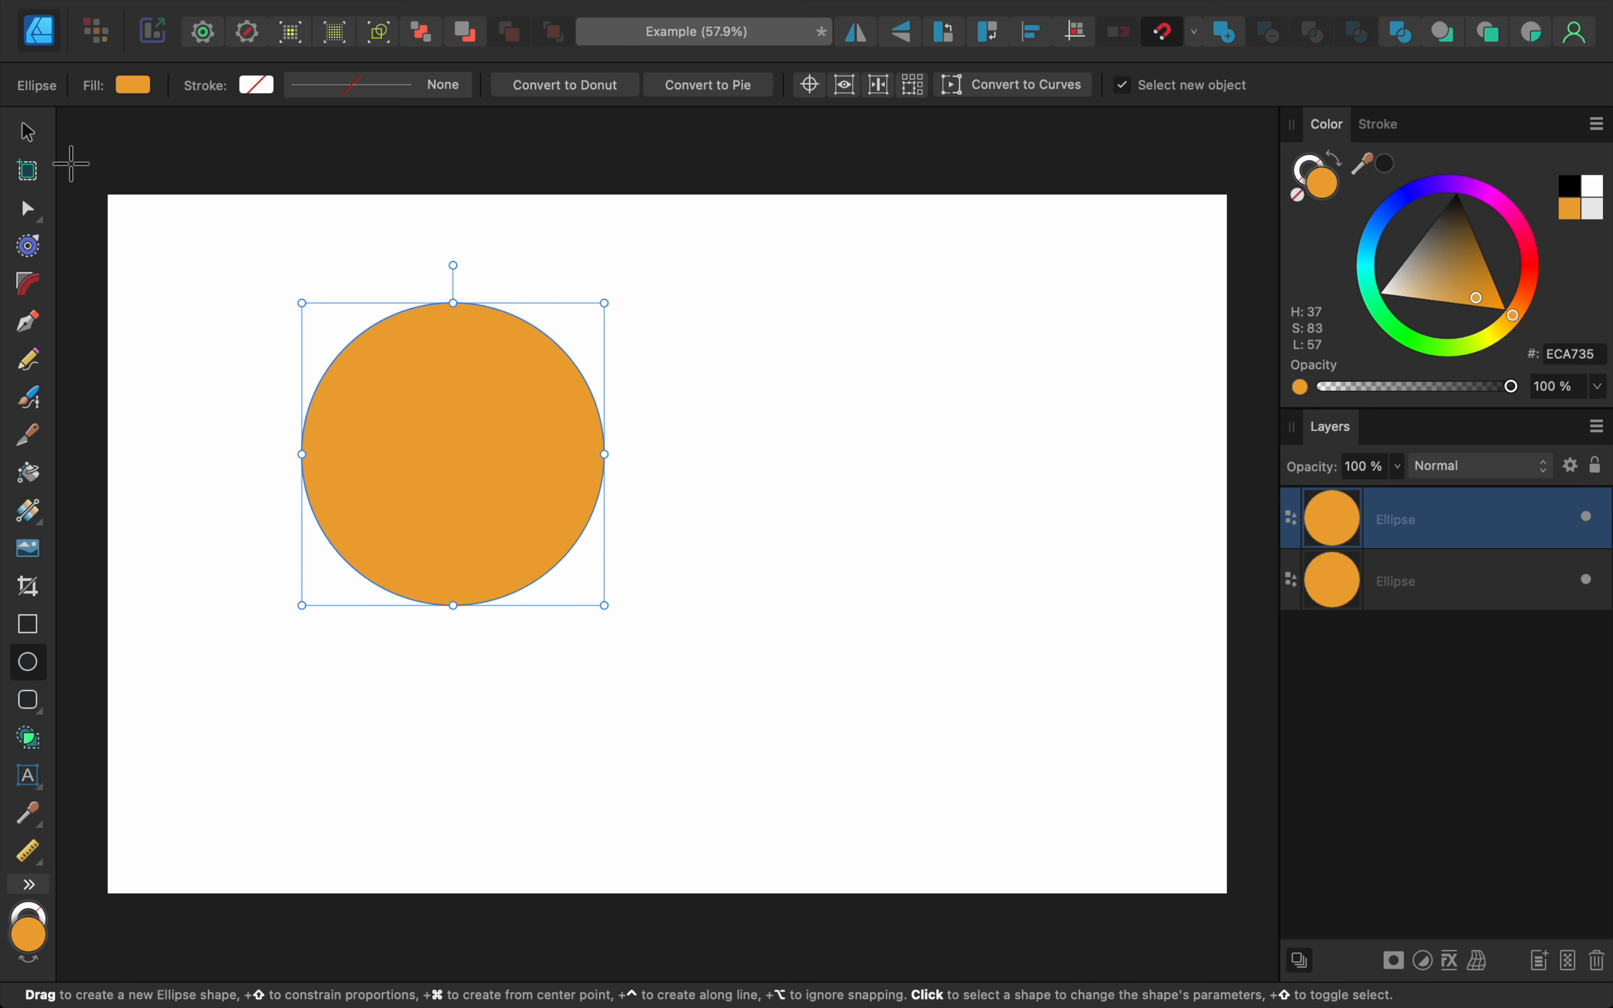
click(33, 137)
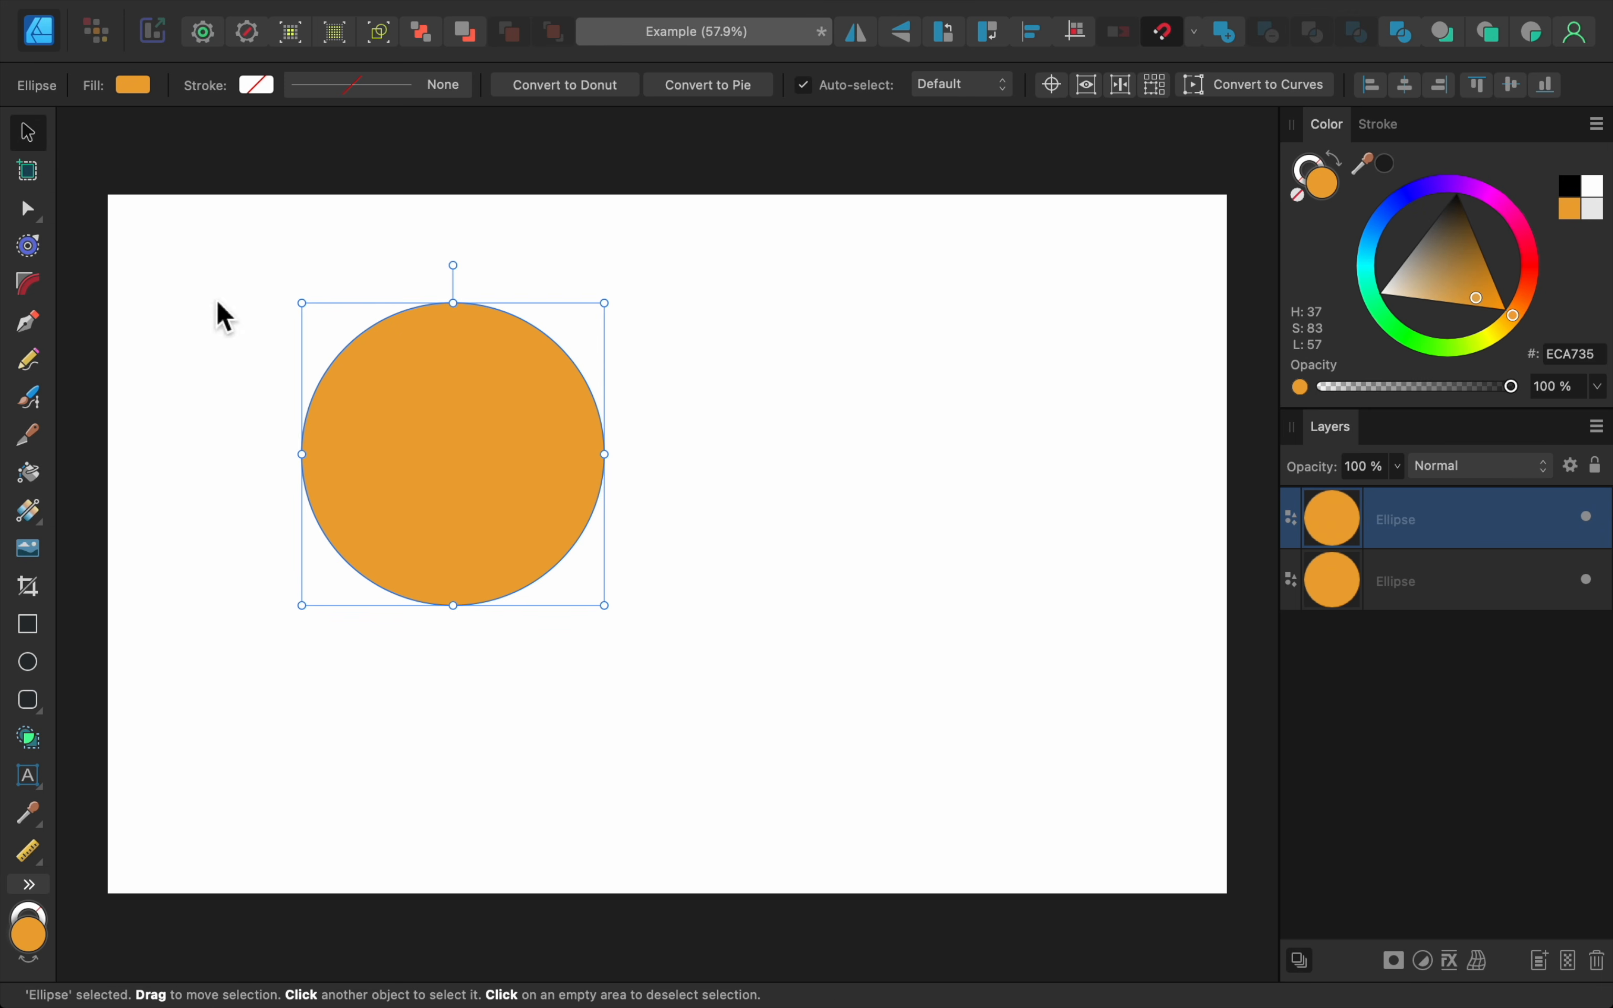
drag(417, 396, 572, 387)
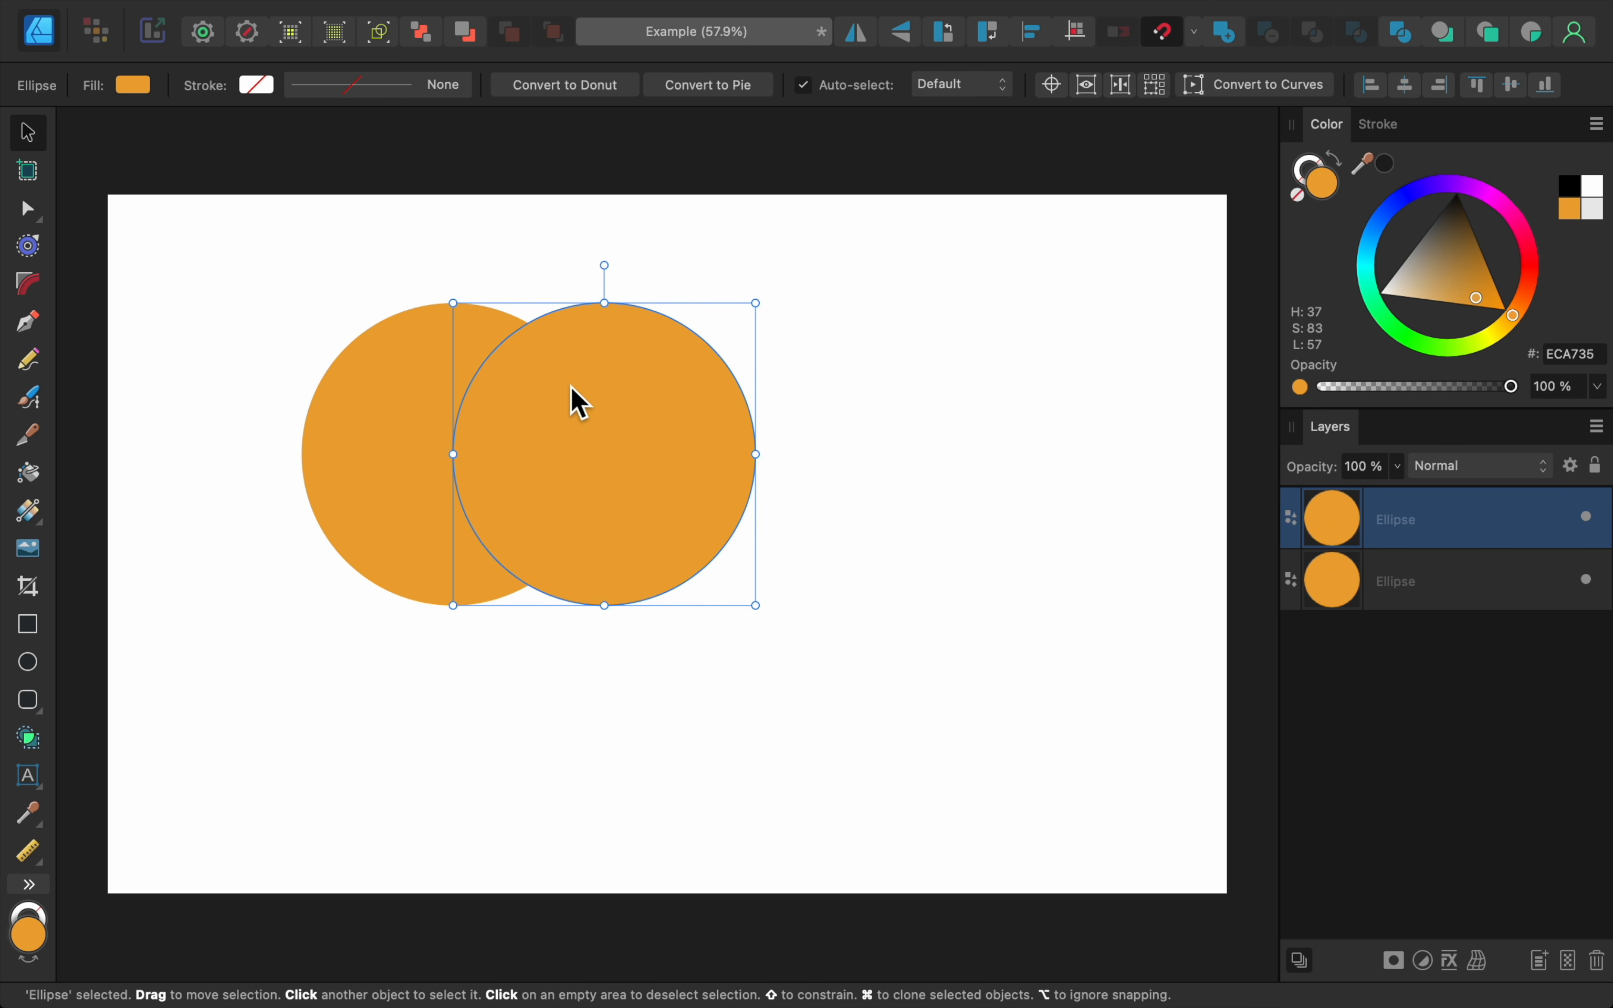
Intersect the two overlapping circles so only their shared petal shape remains.
click(263, 247)
drag(244, 232, 866, 653)
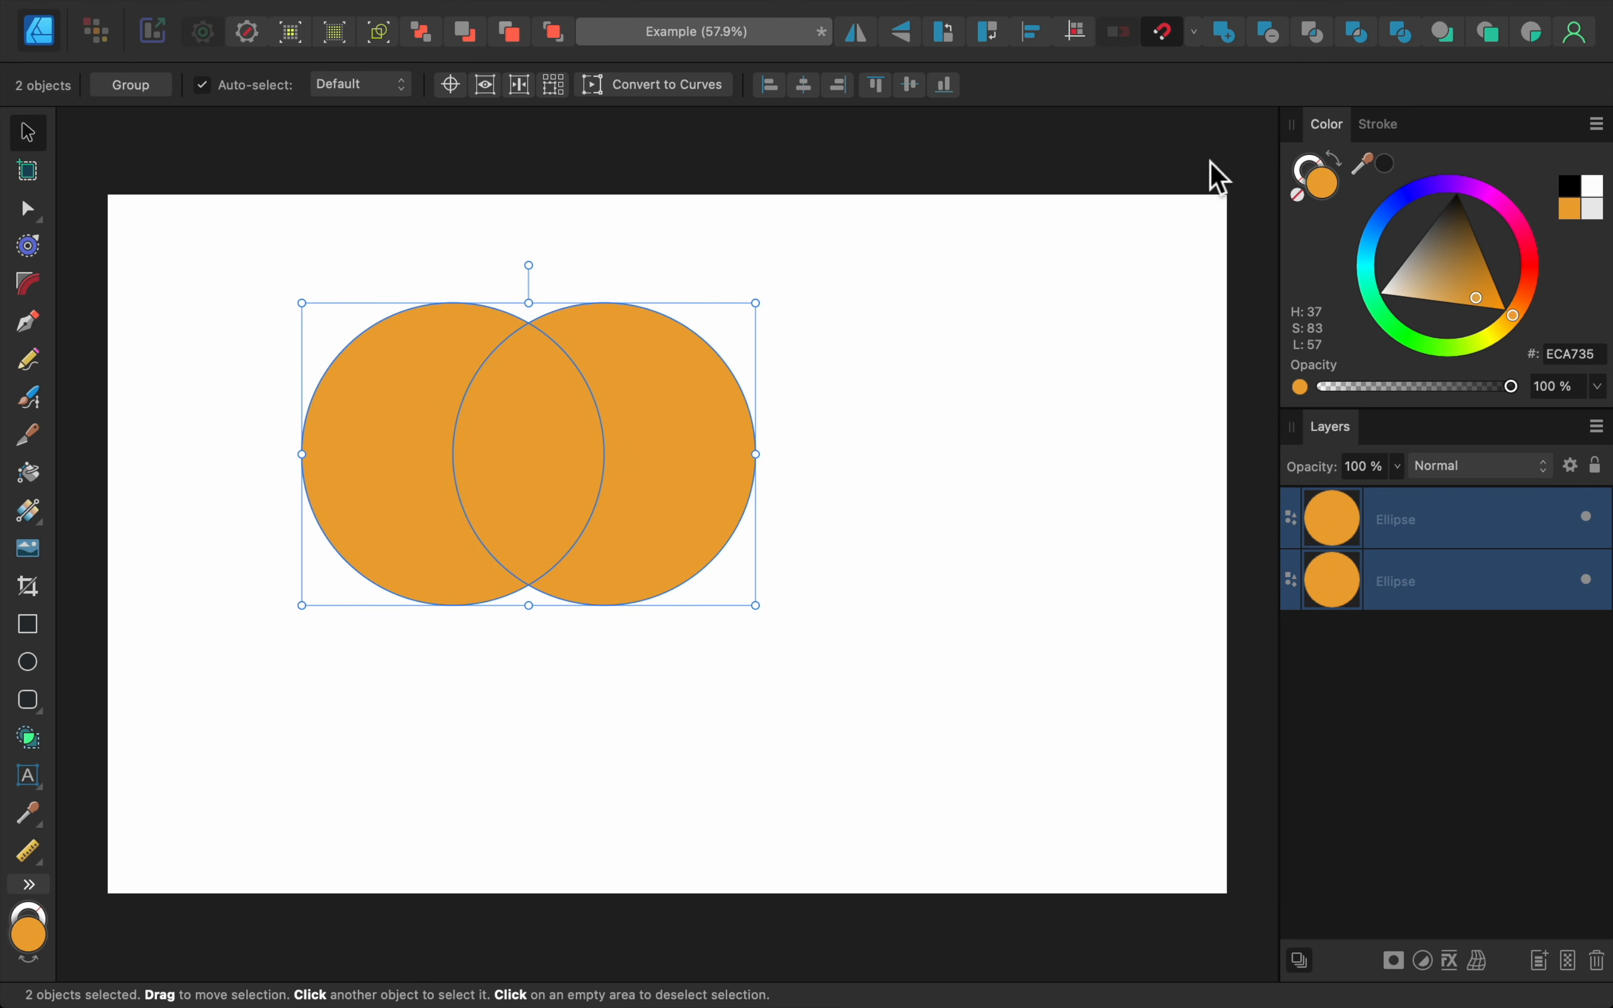
click(1311, 40)
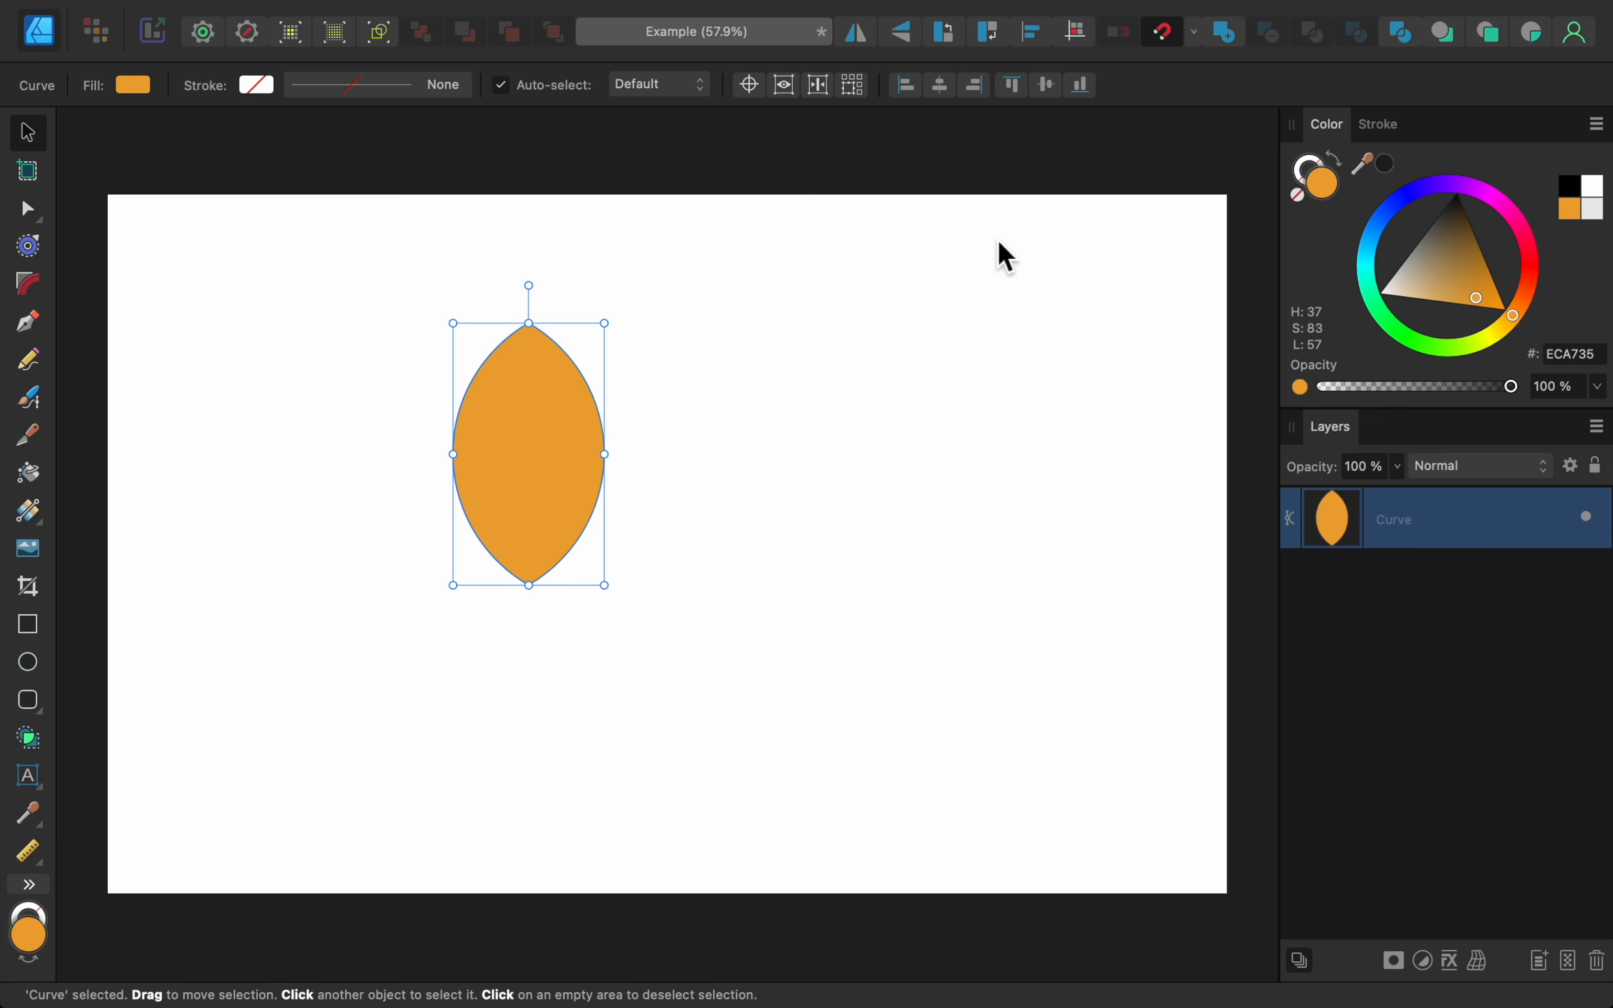
Shrink and narrow the petal to about 247 × 603 px and move it to the canvas's horizontal centre, slightly above the middle.
drag(607, 332, 543, 368)
drag(498, 447, 664, 397)
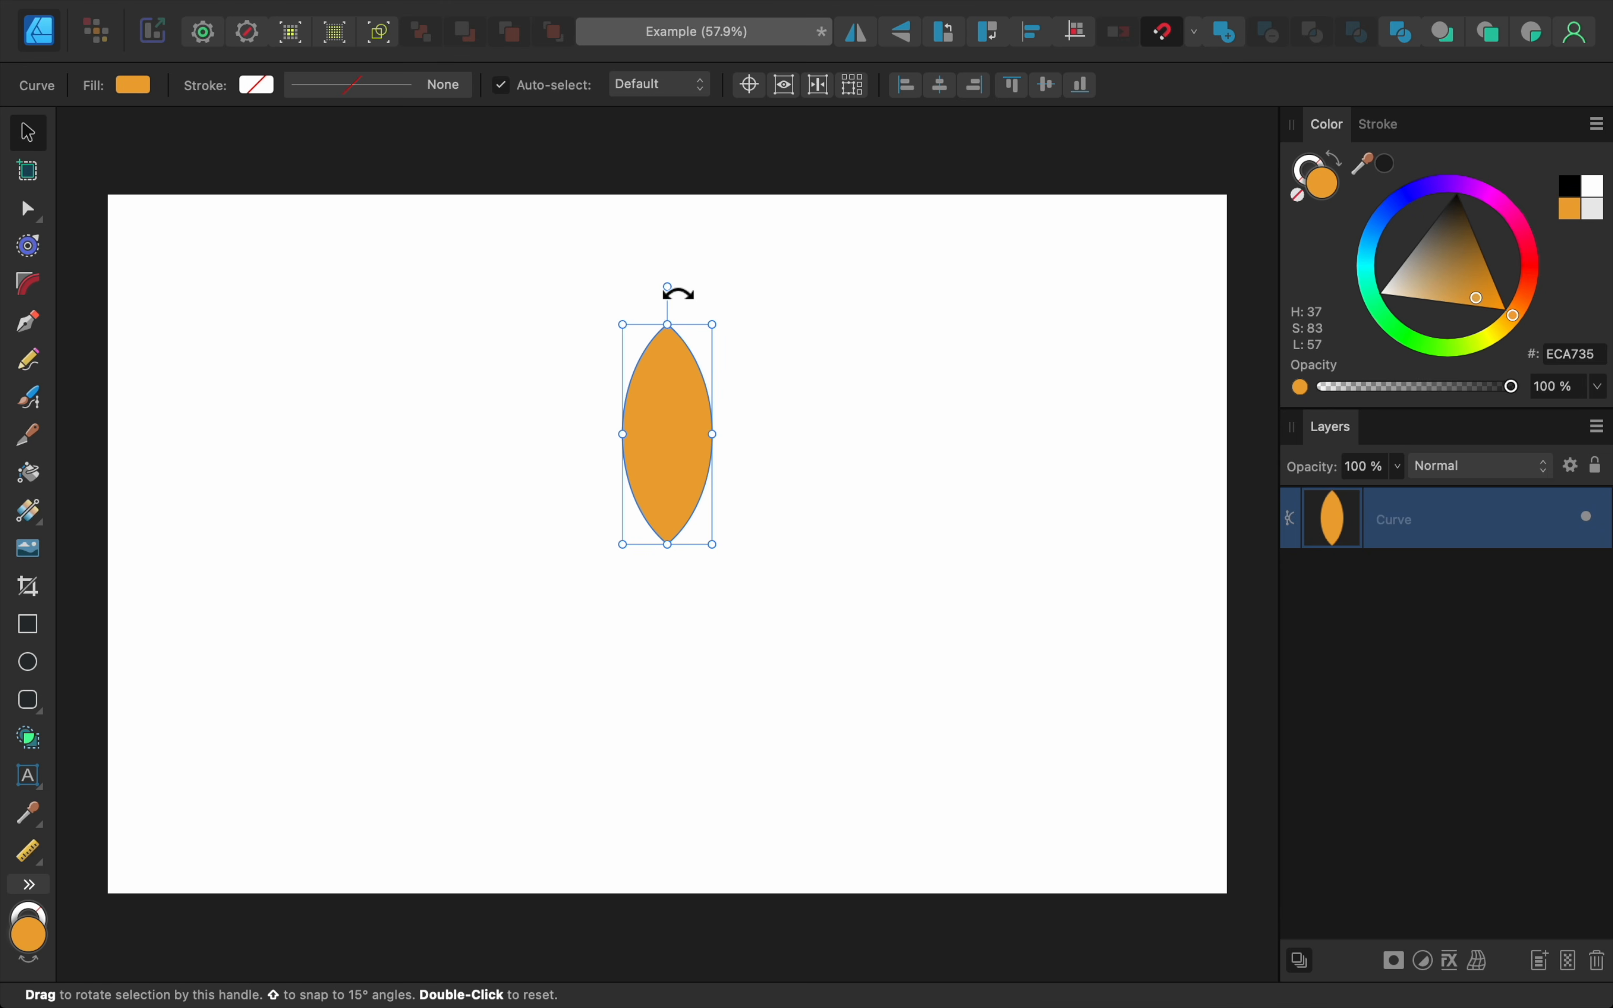
Show the petal's transform origin, move it to the bottom tip and test the rotation around it.
mouse_move(670, 293)
mouse_down()
mouse_move(544, 392)
mouse_move(547, 526)
mouse_move(630, 575)
mouse_move(742, 562)
mouse_move(813, 411)
mouse_move(740, 311)
mouse_move(667, 294)
mouse_up()
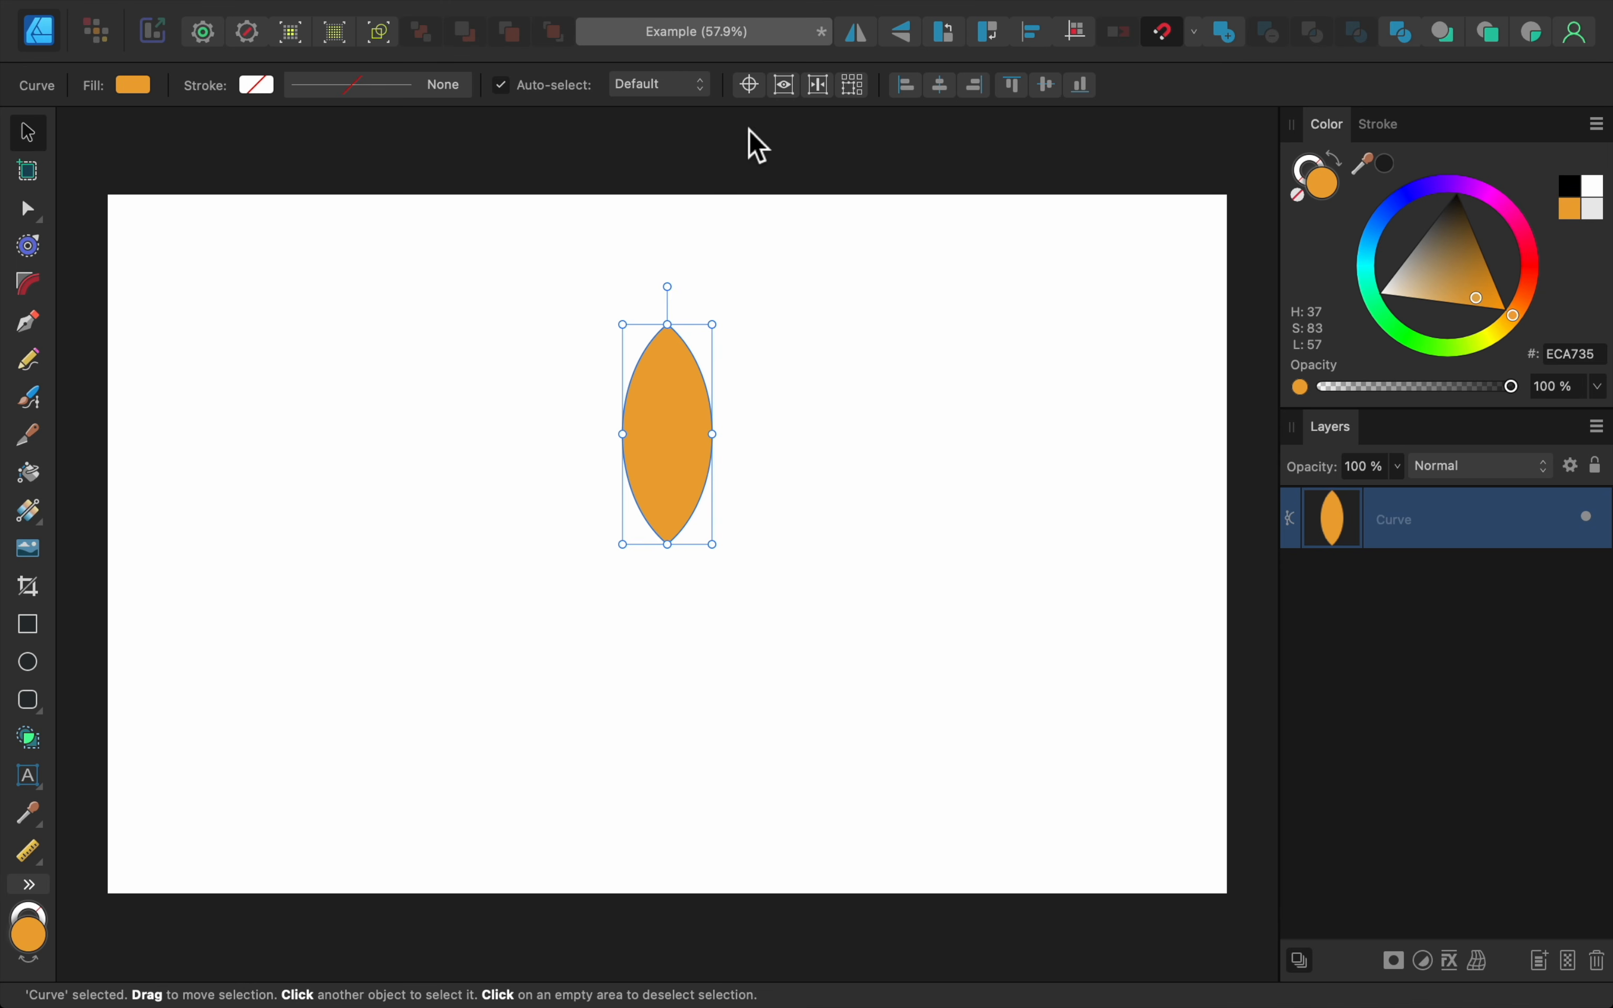
click(749, 94)
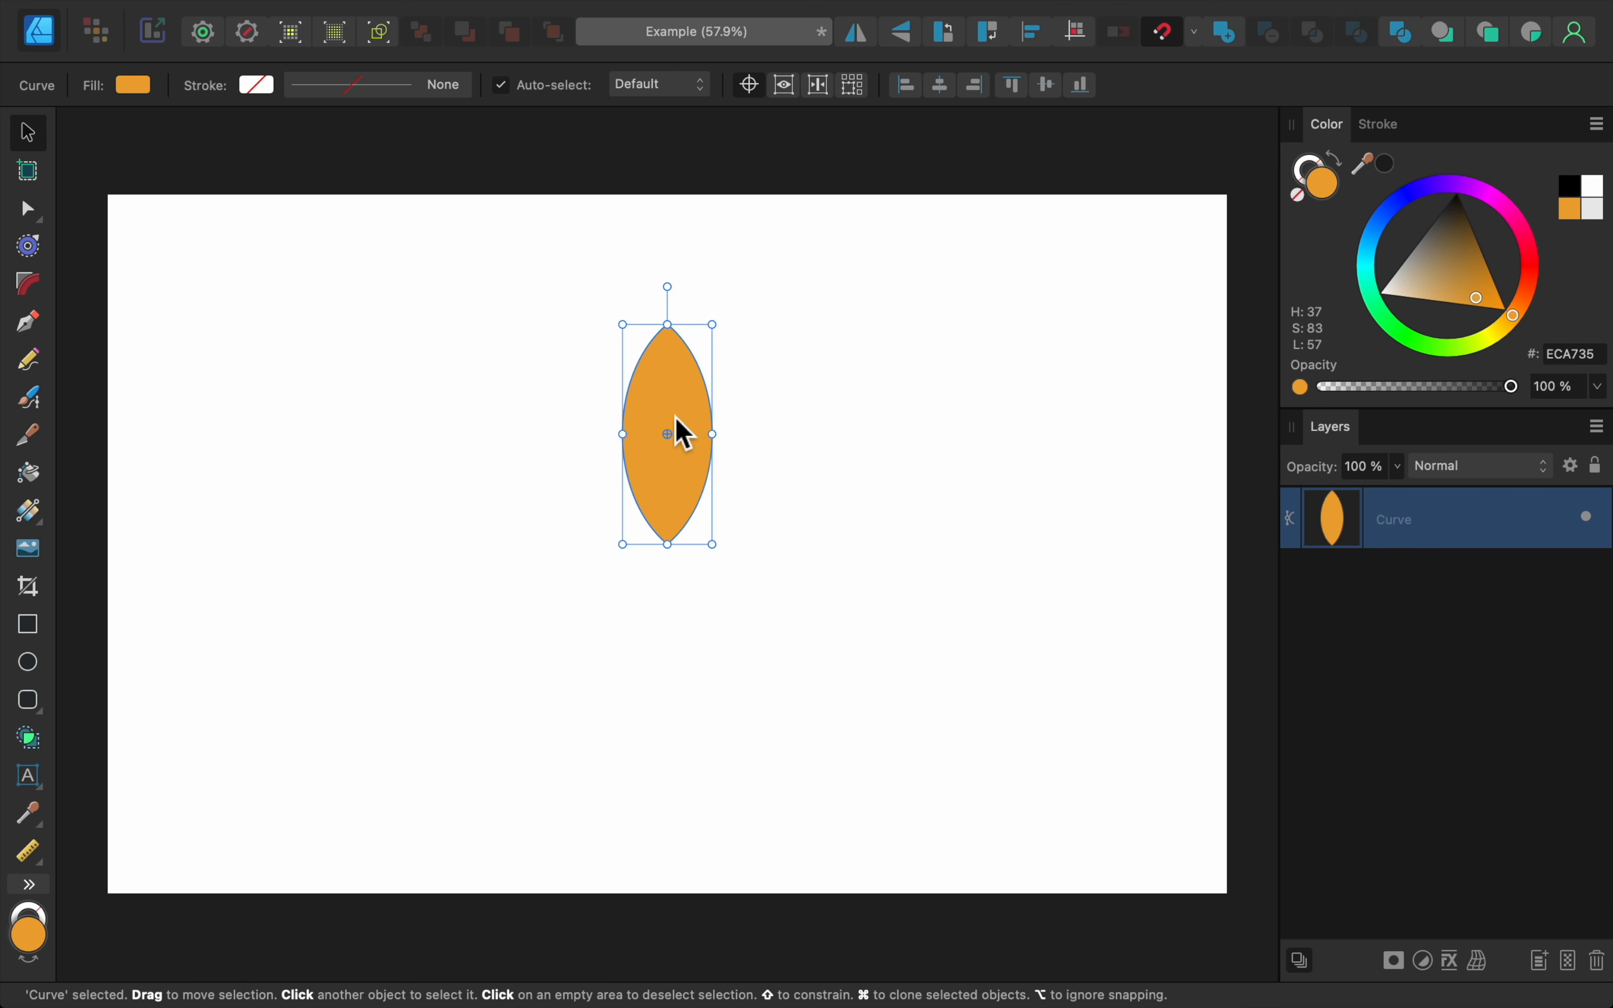
drag(676, 440, 677, 552)
drag(666, 289, 674, 349)
Duplicate the petal and rotate the copy by 360/18 degrees around its bottom tip using exact transform values.
mouse_move(867, 19)
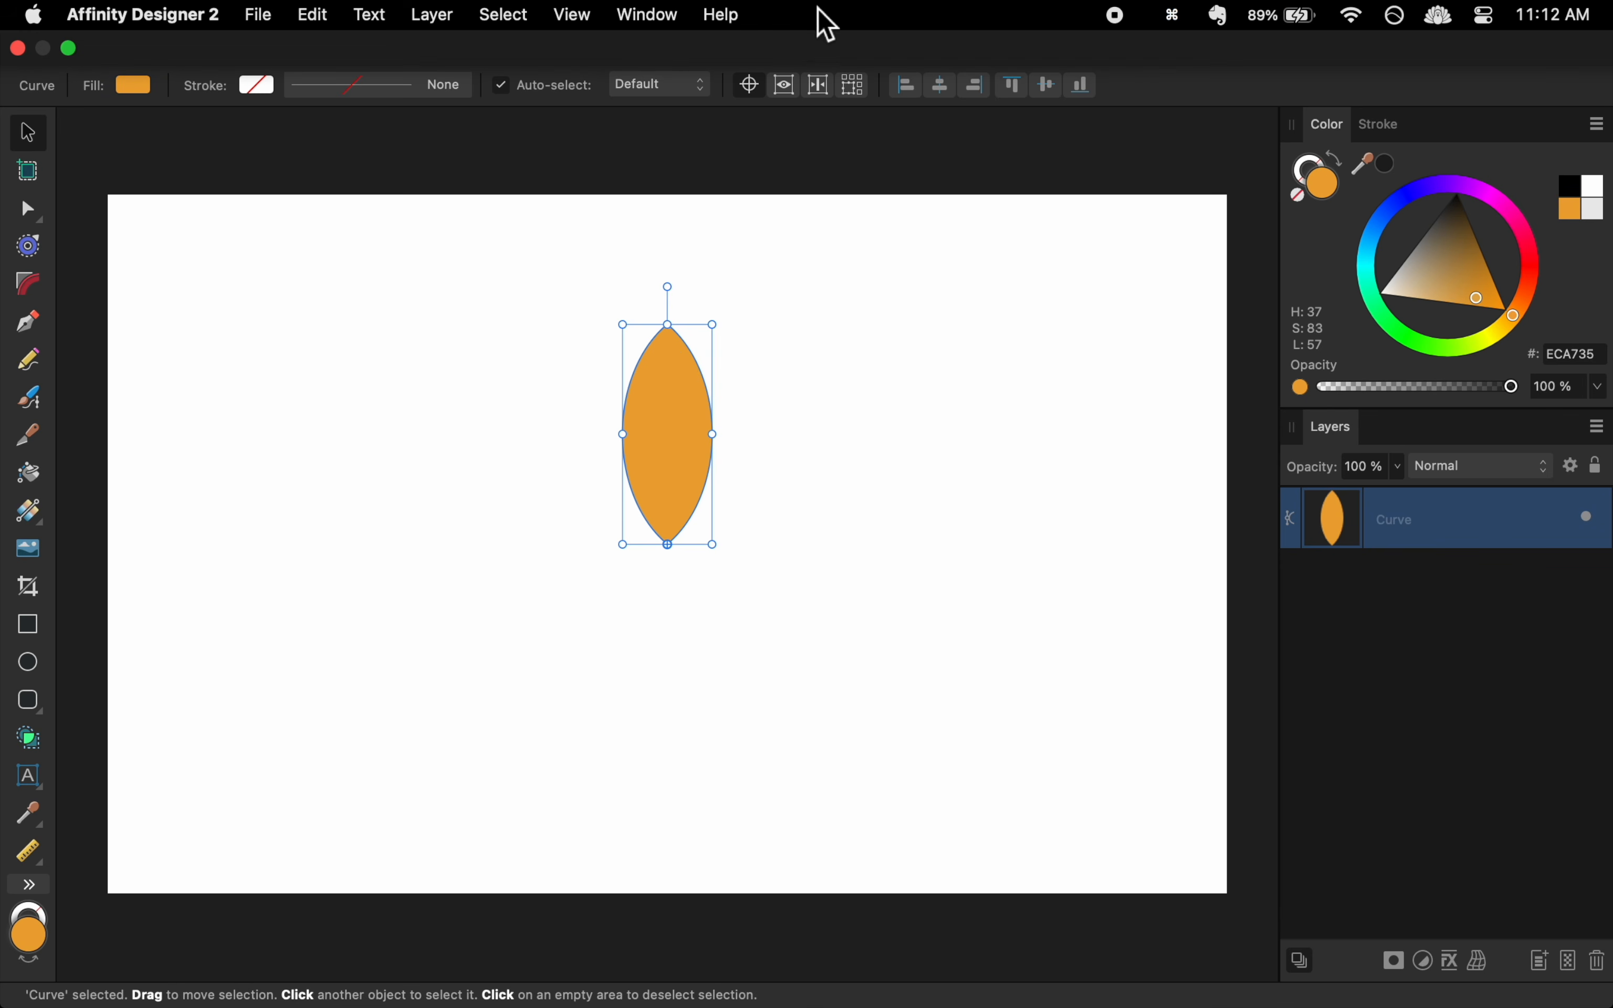
click(675, 26)
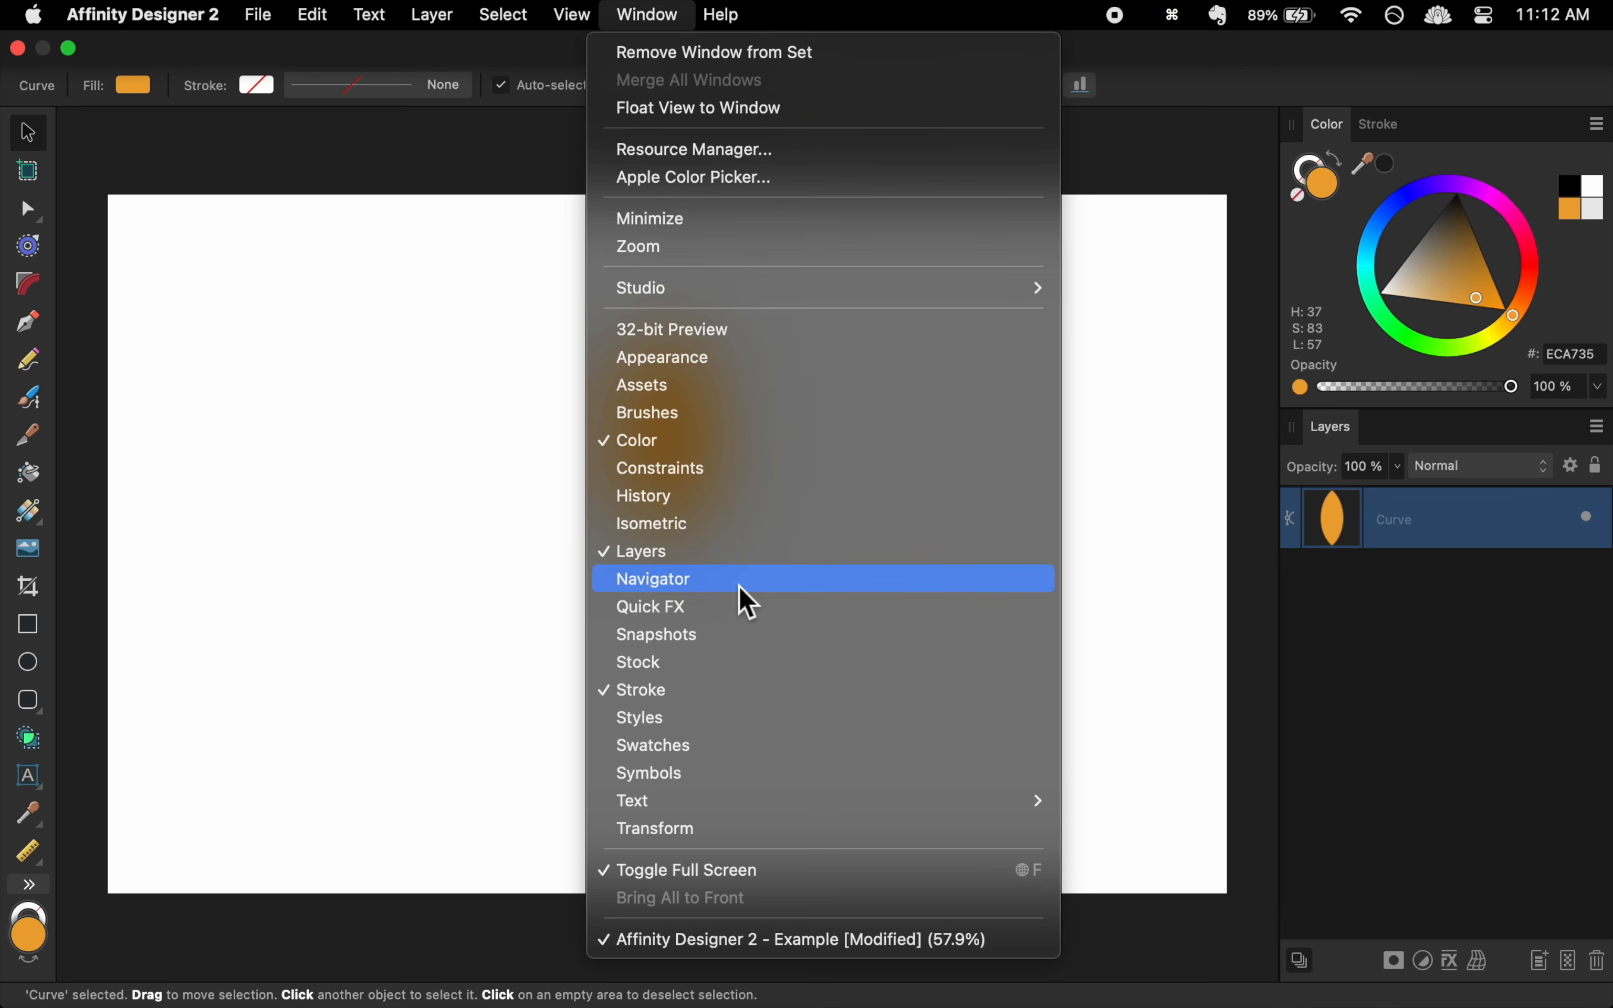
click(749, 839)
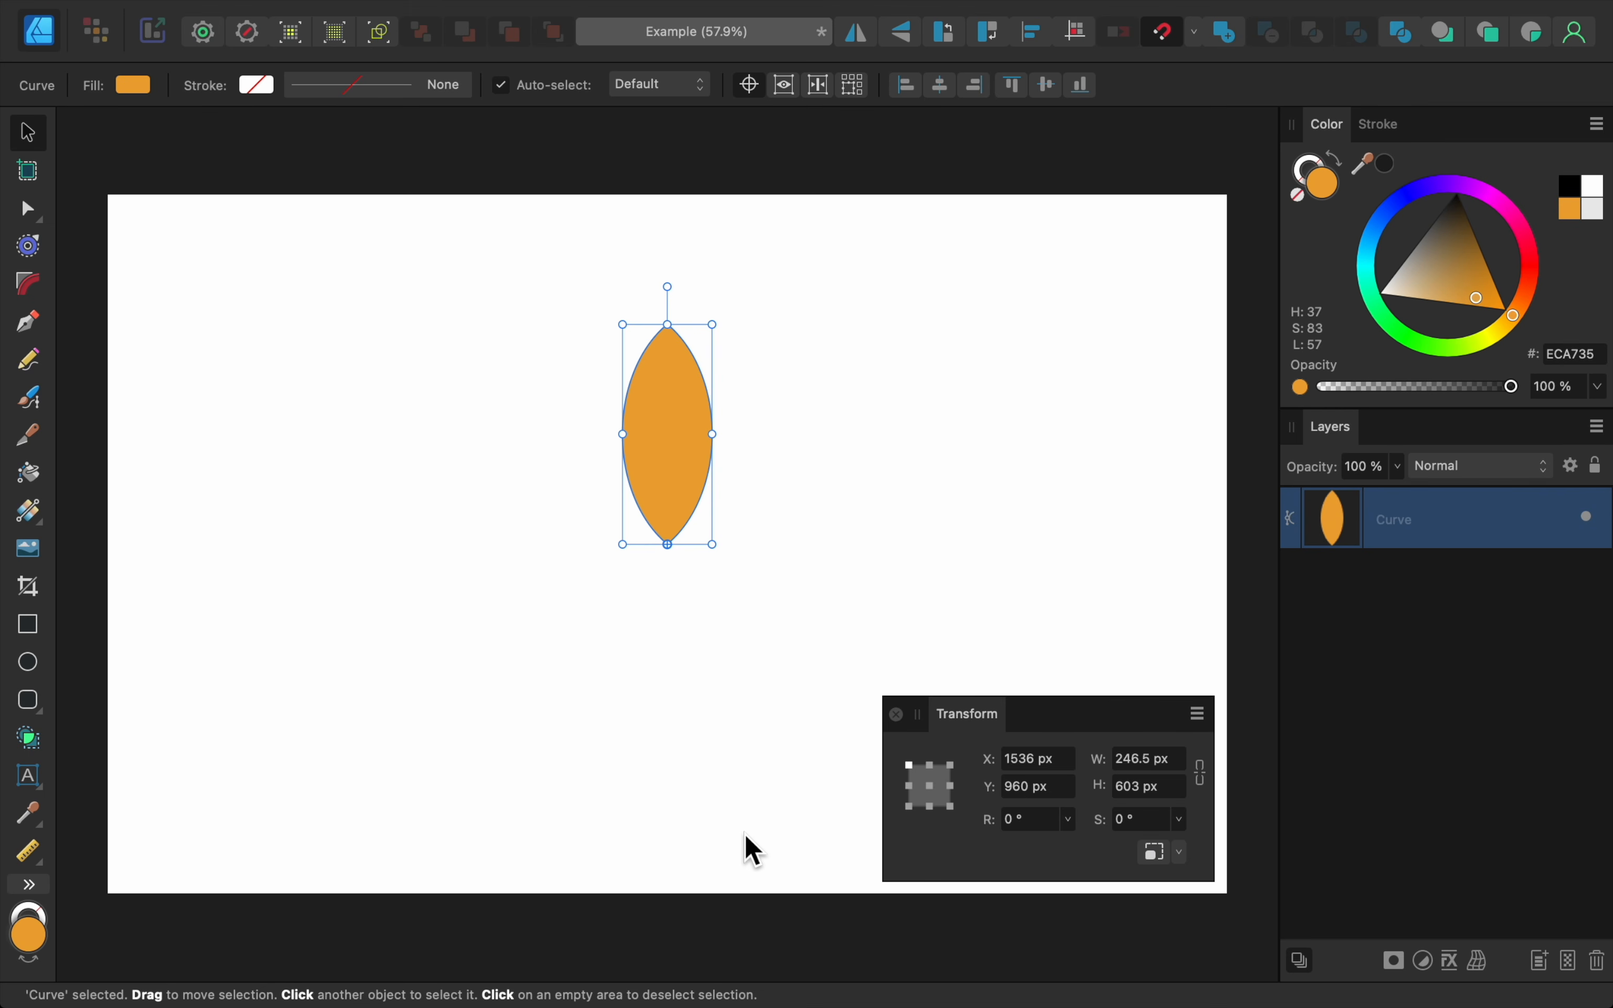
key(super+j)
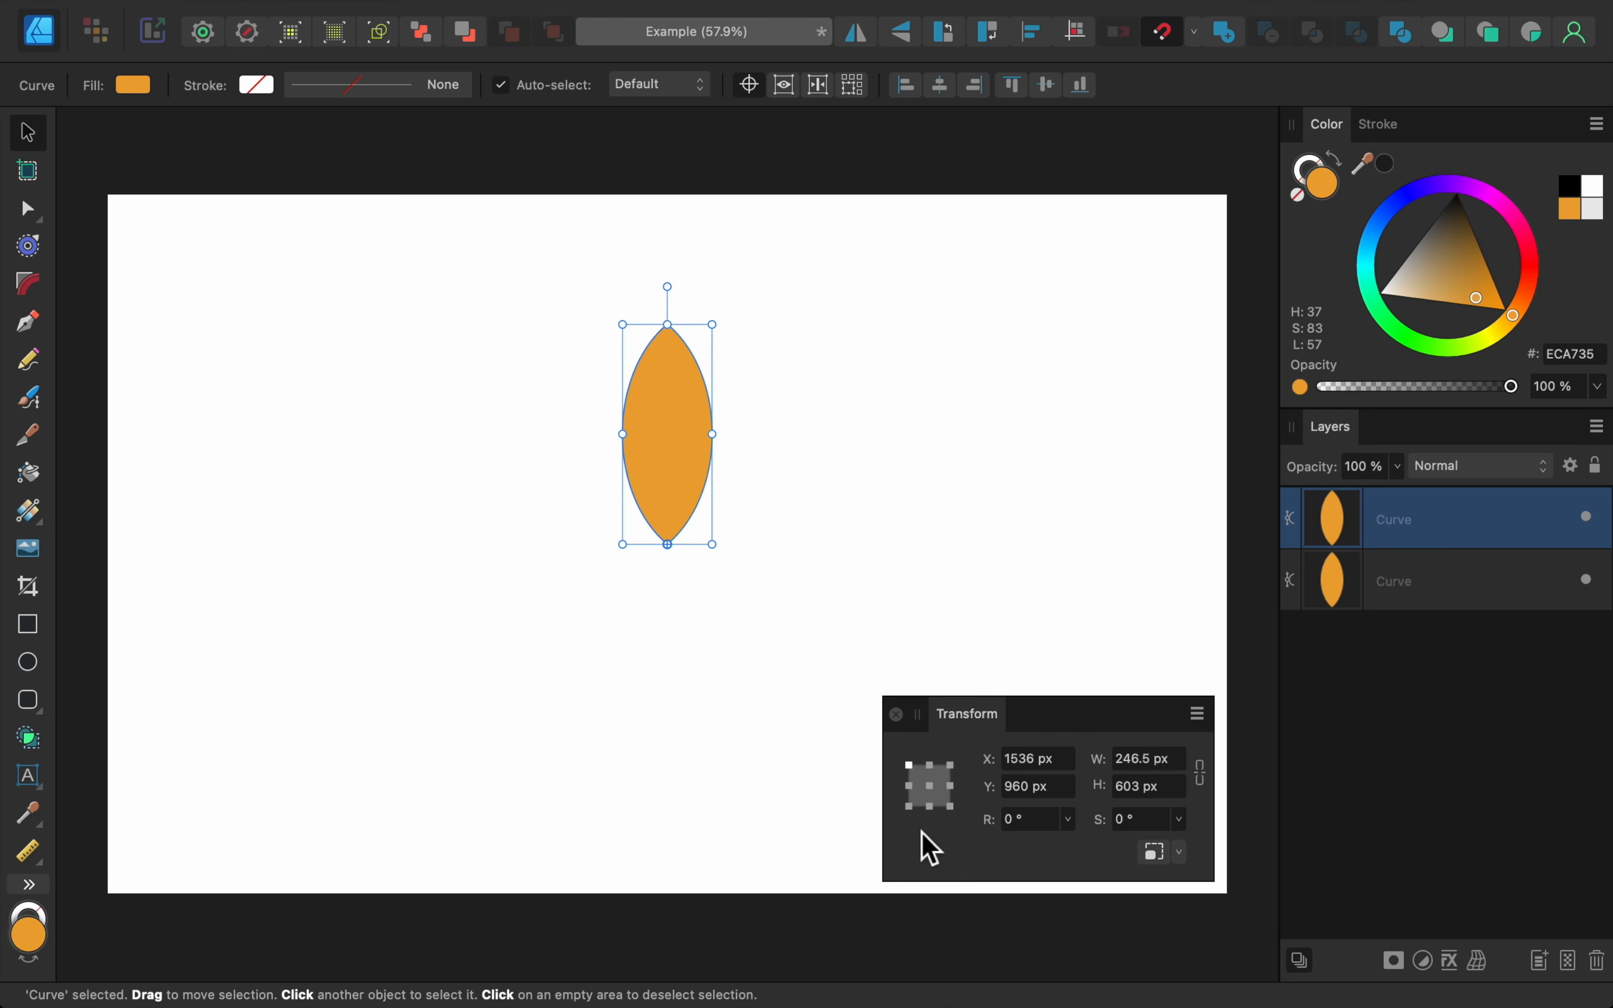
click(1038, 833)
text(360/)
text(18)
key(Return)
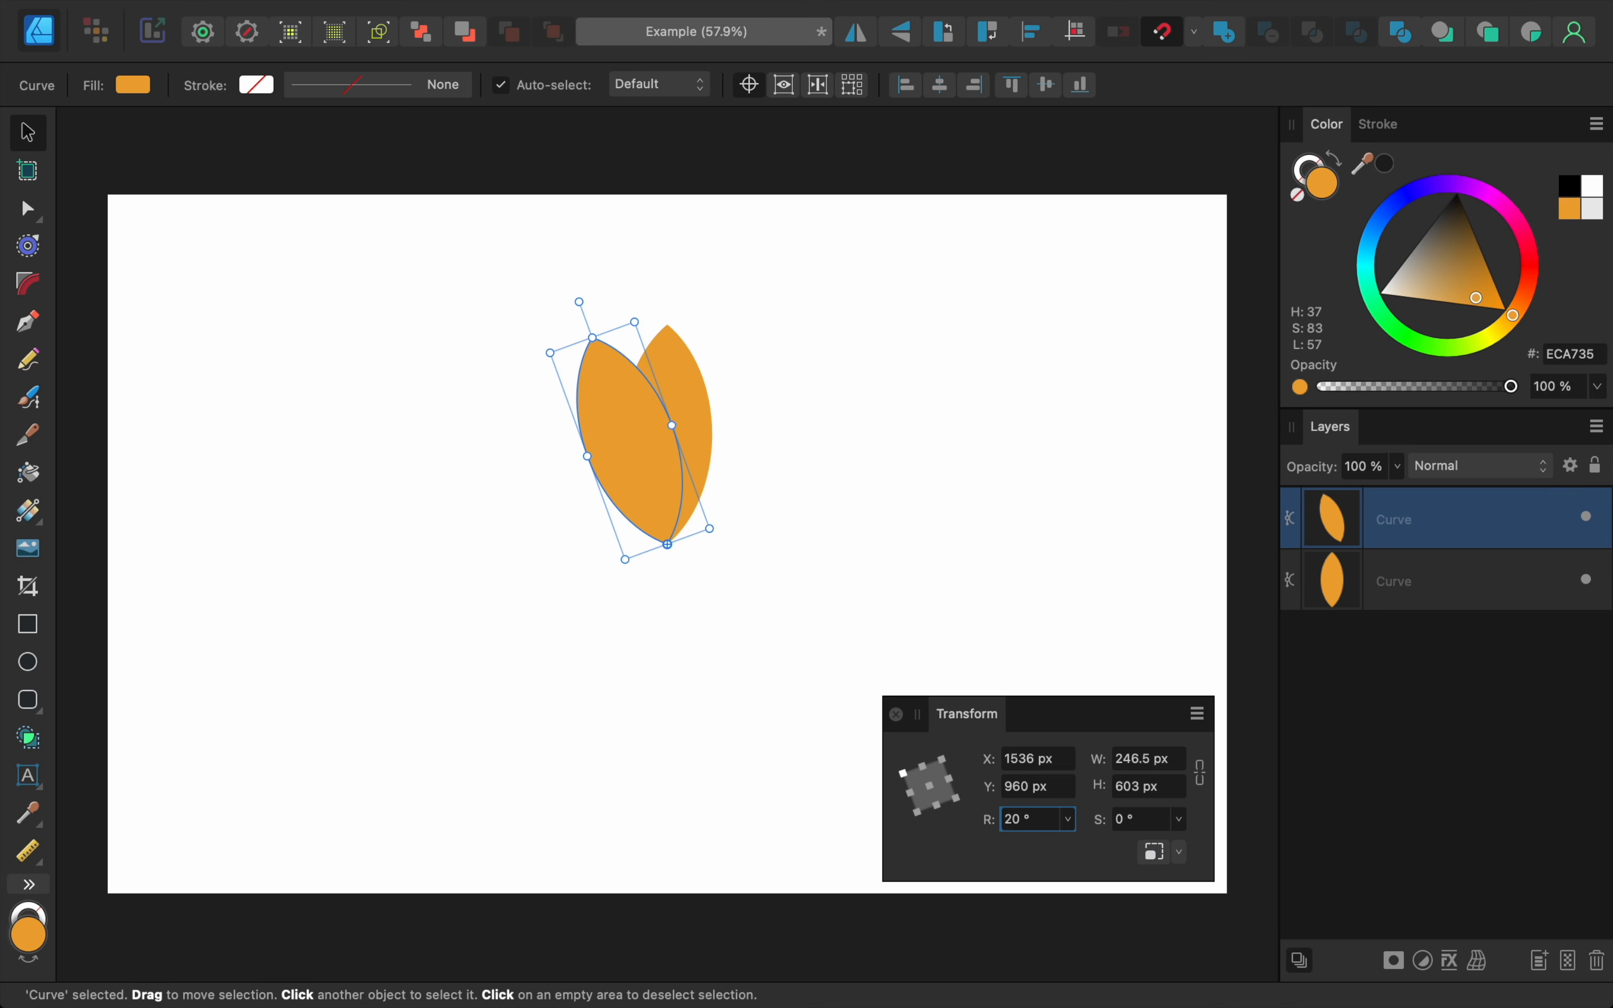
Repeat the rotated duplication sixteen more times to complete a full 18-petal flower.
key(super+j)
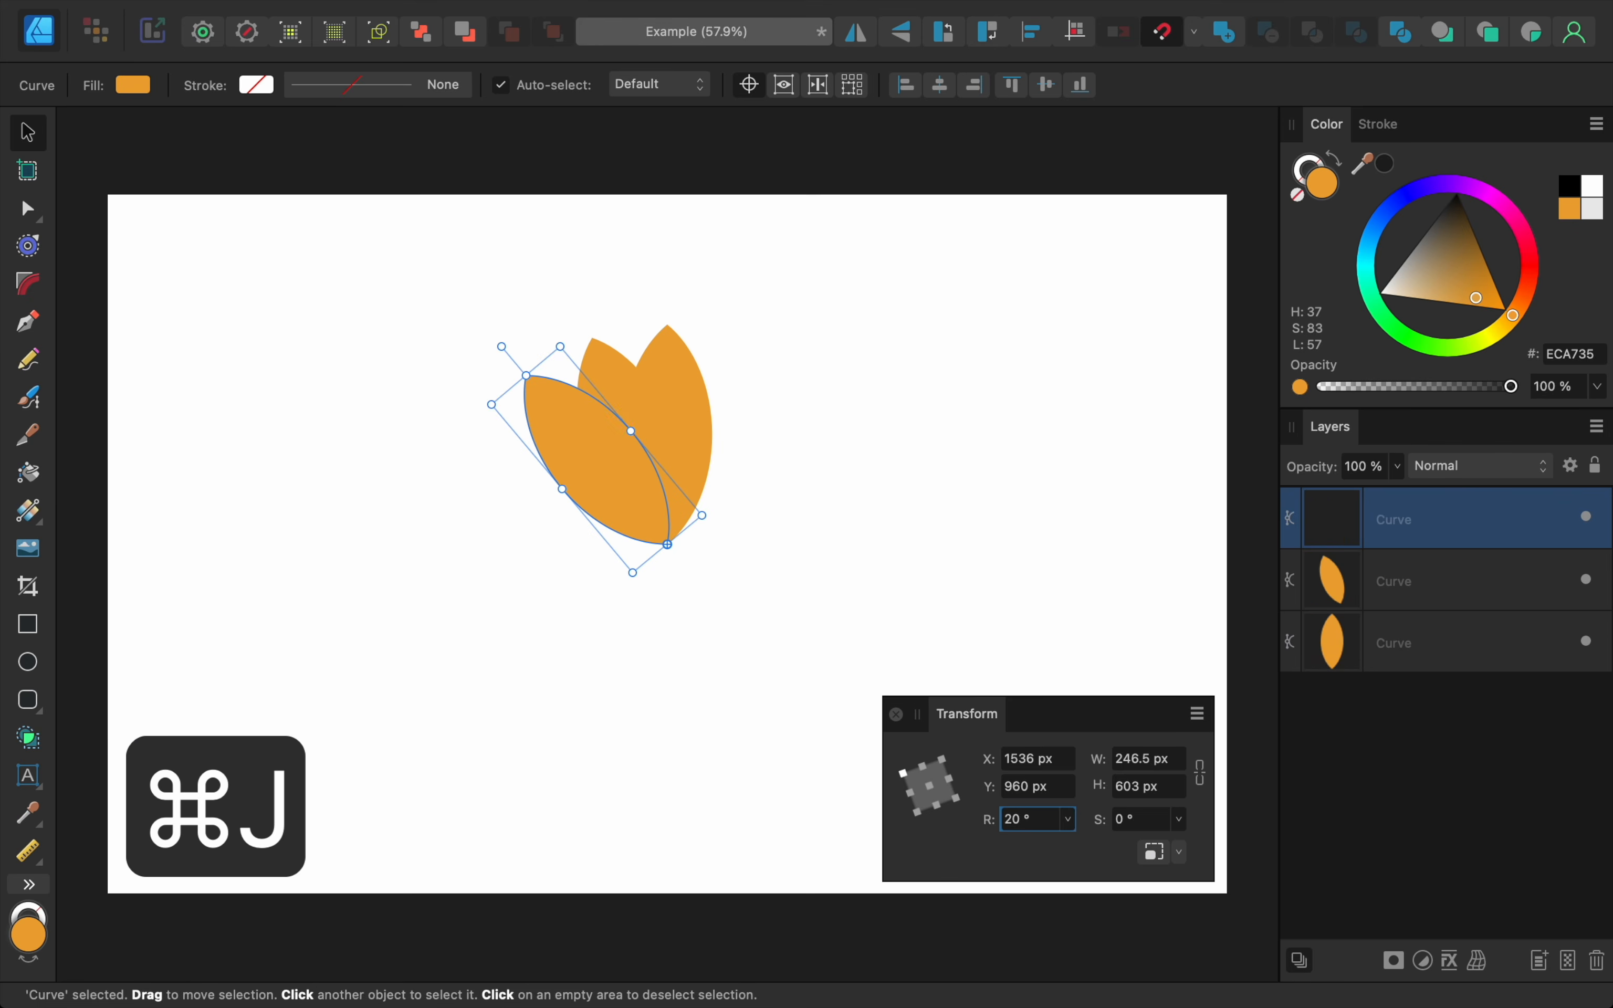
key(super+j)
key(super+j)
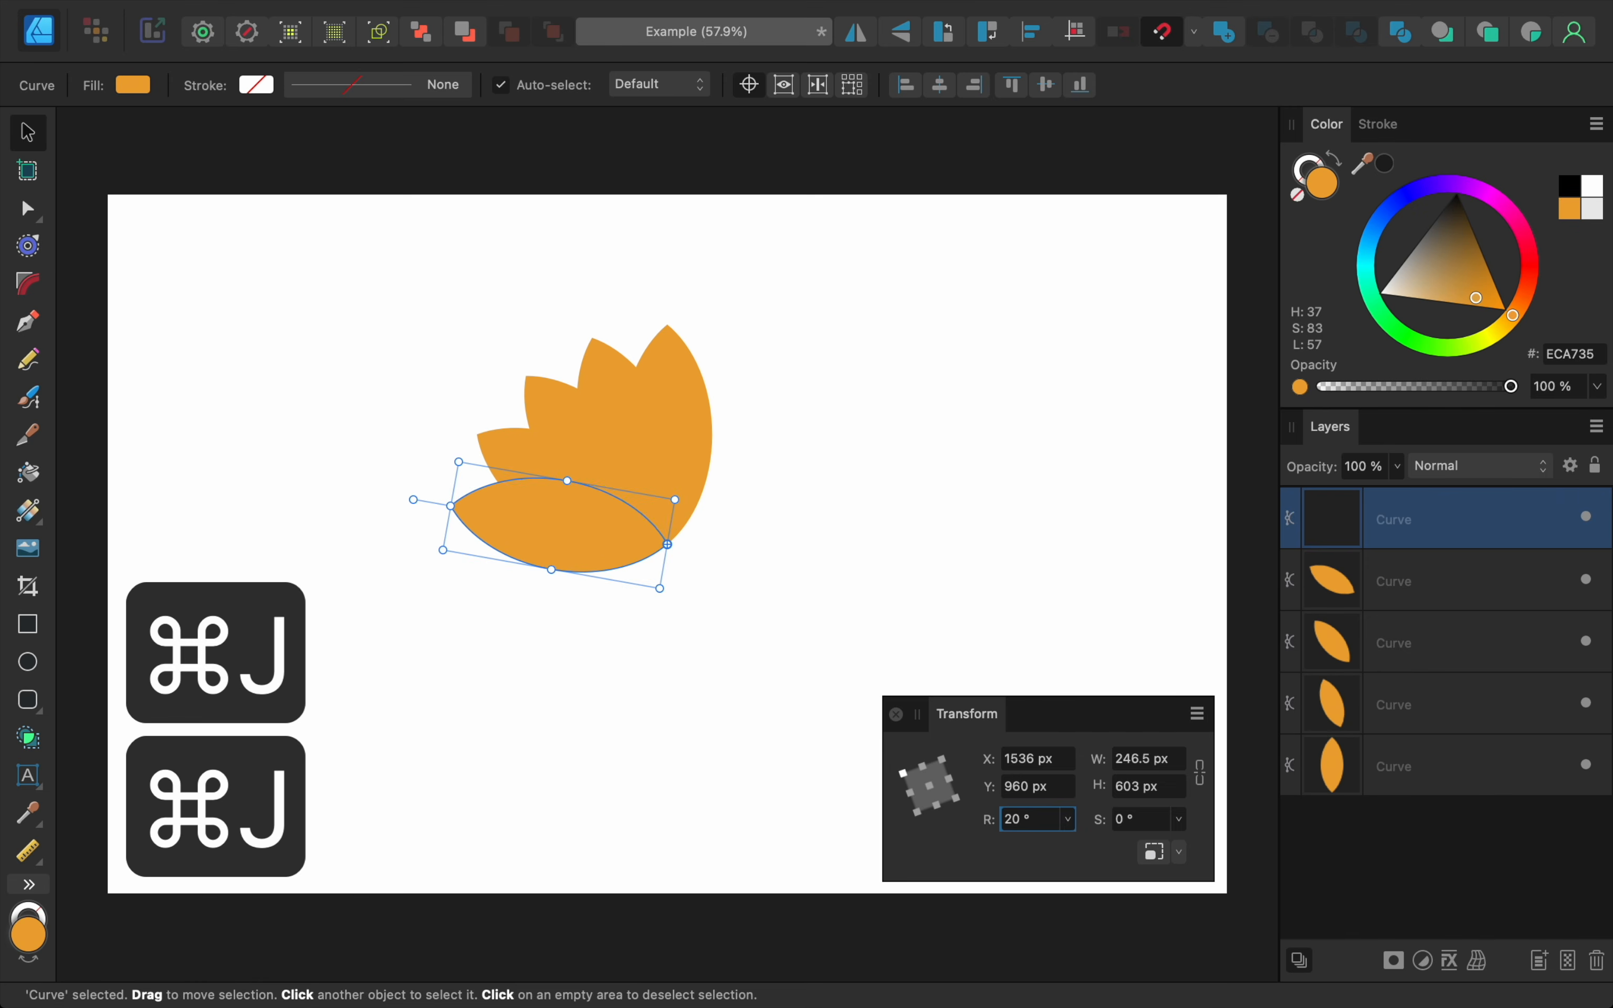
key(super+j)
key(super+j)
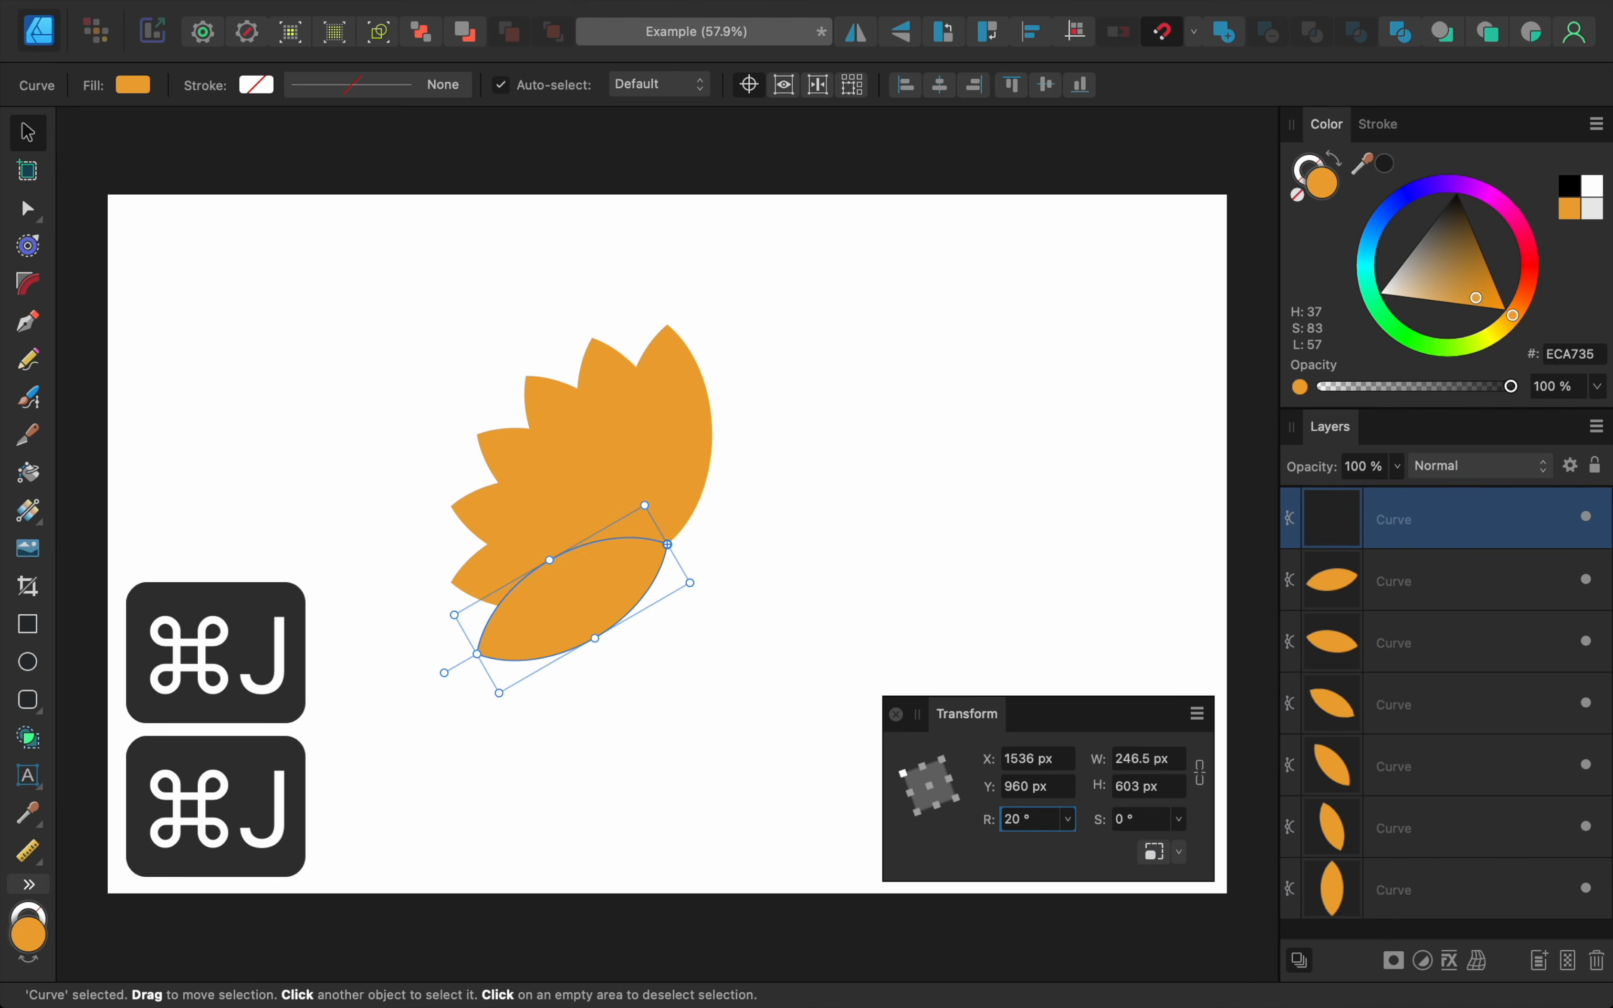
key(super+j)
key(super+j)
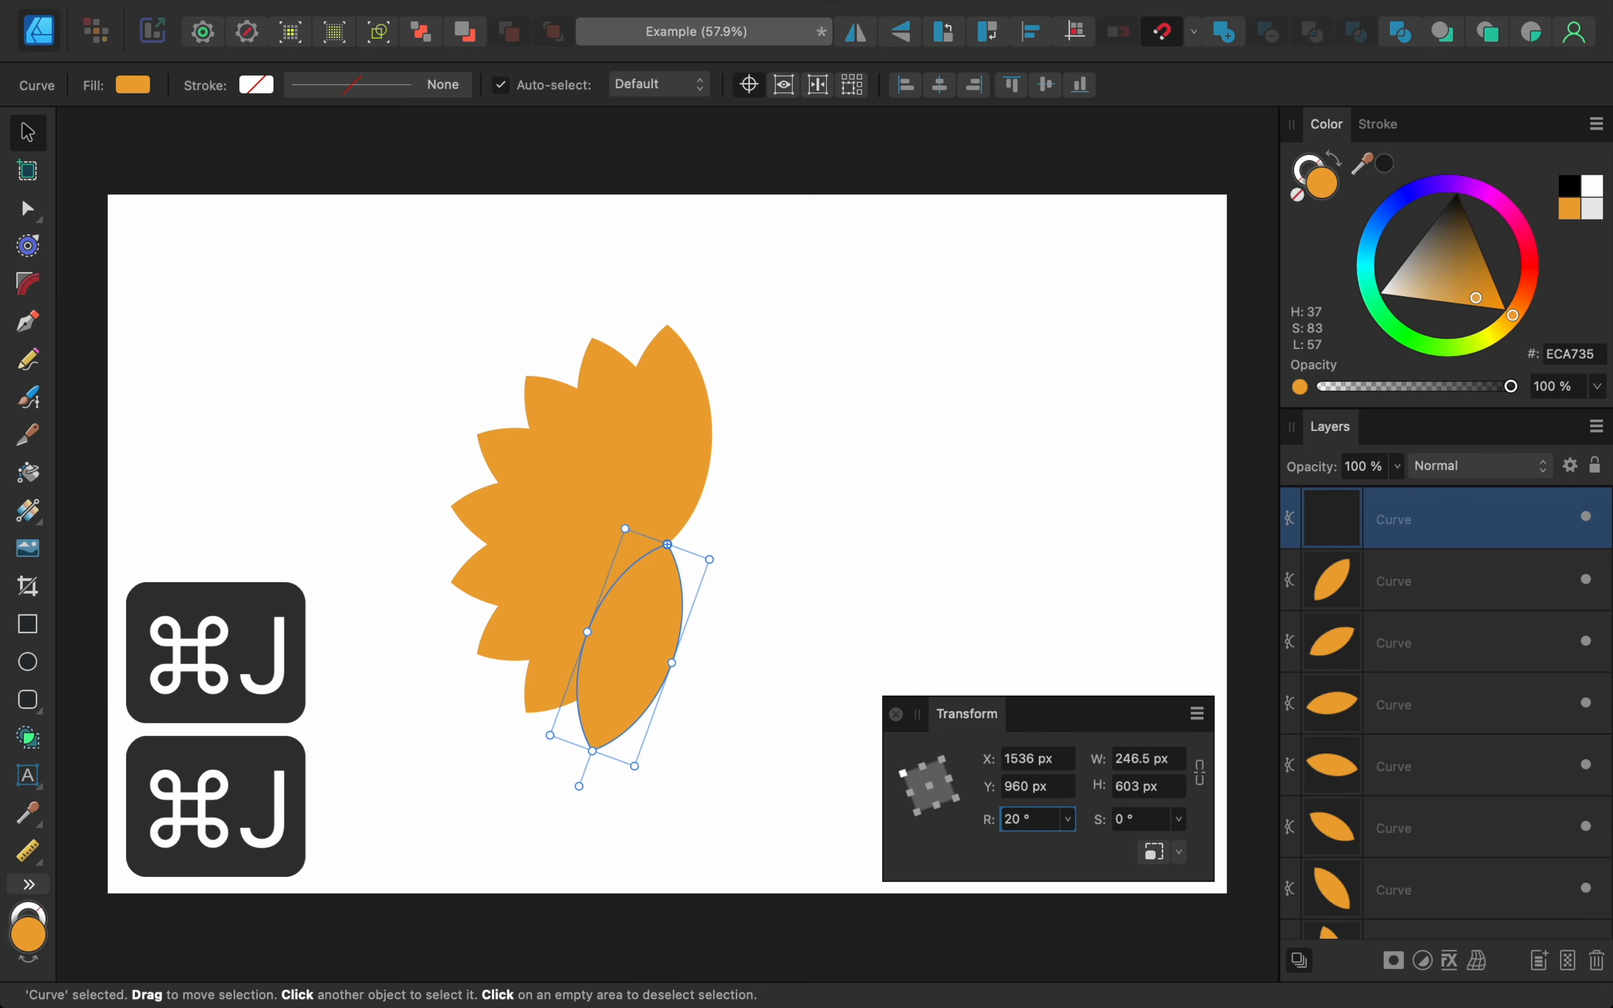
key(super+j)
key(super+j)
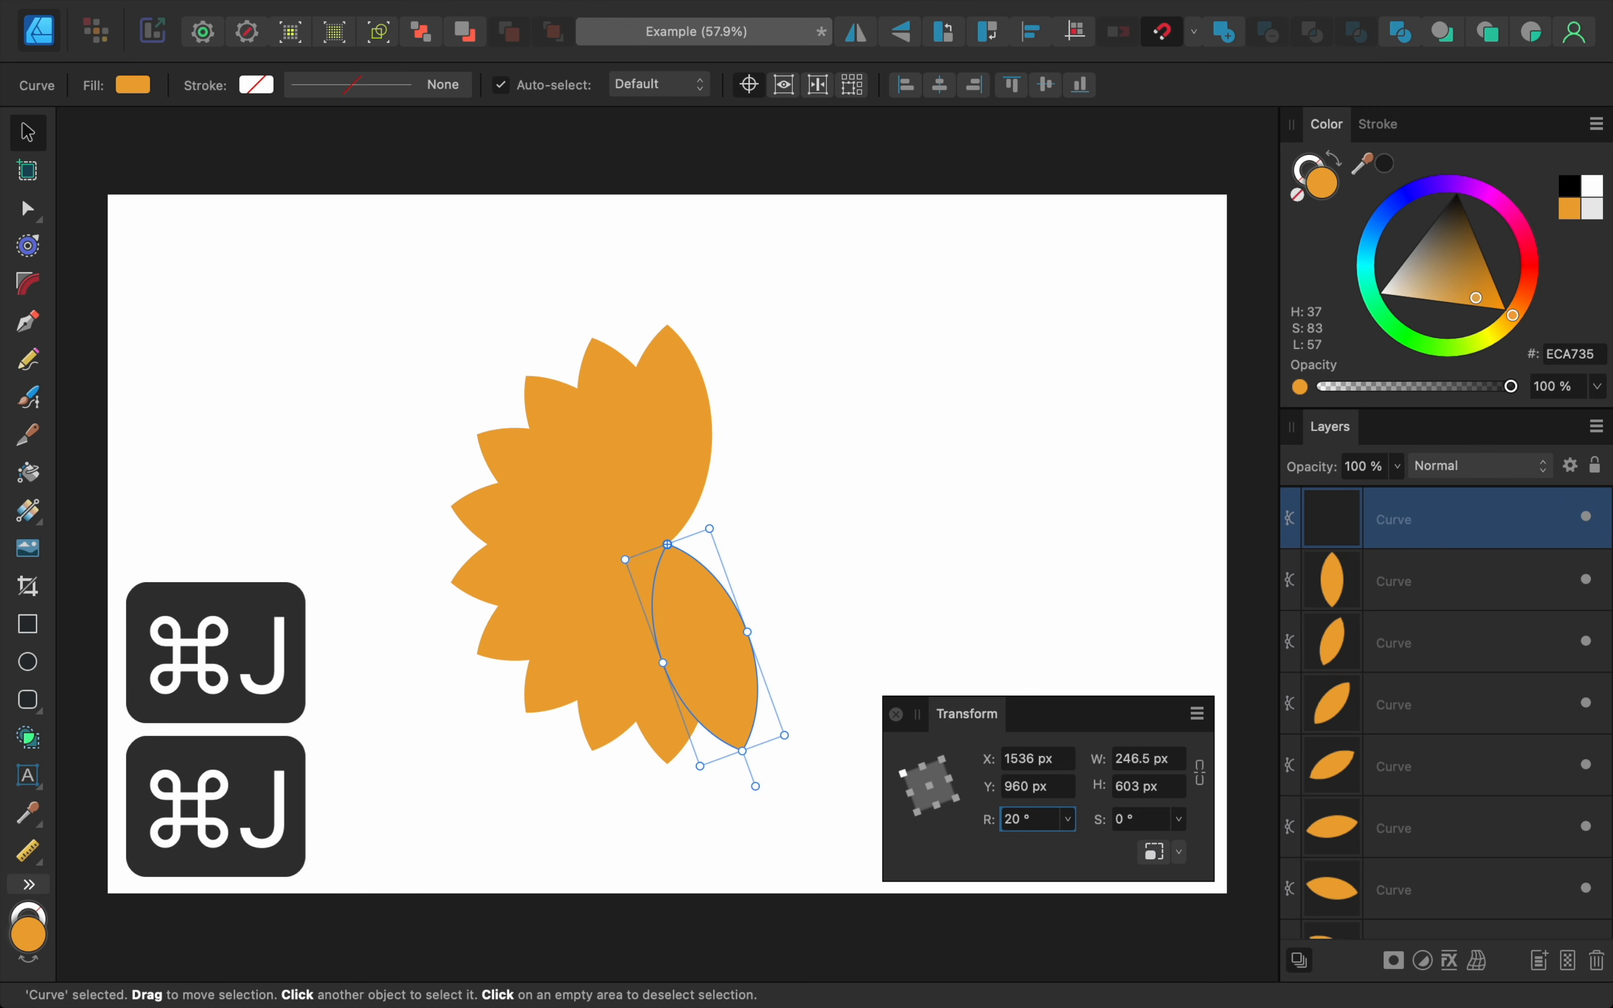
key(super+j)
key(super+j)
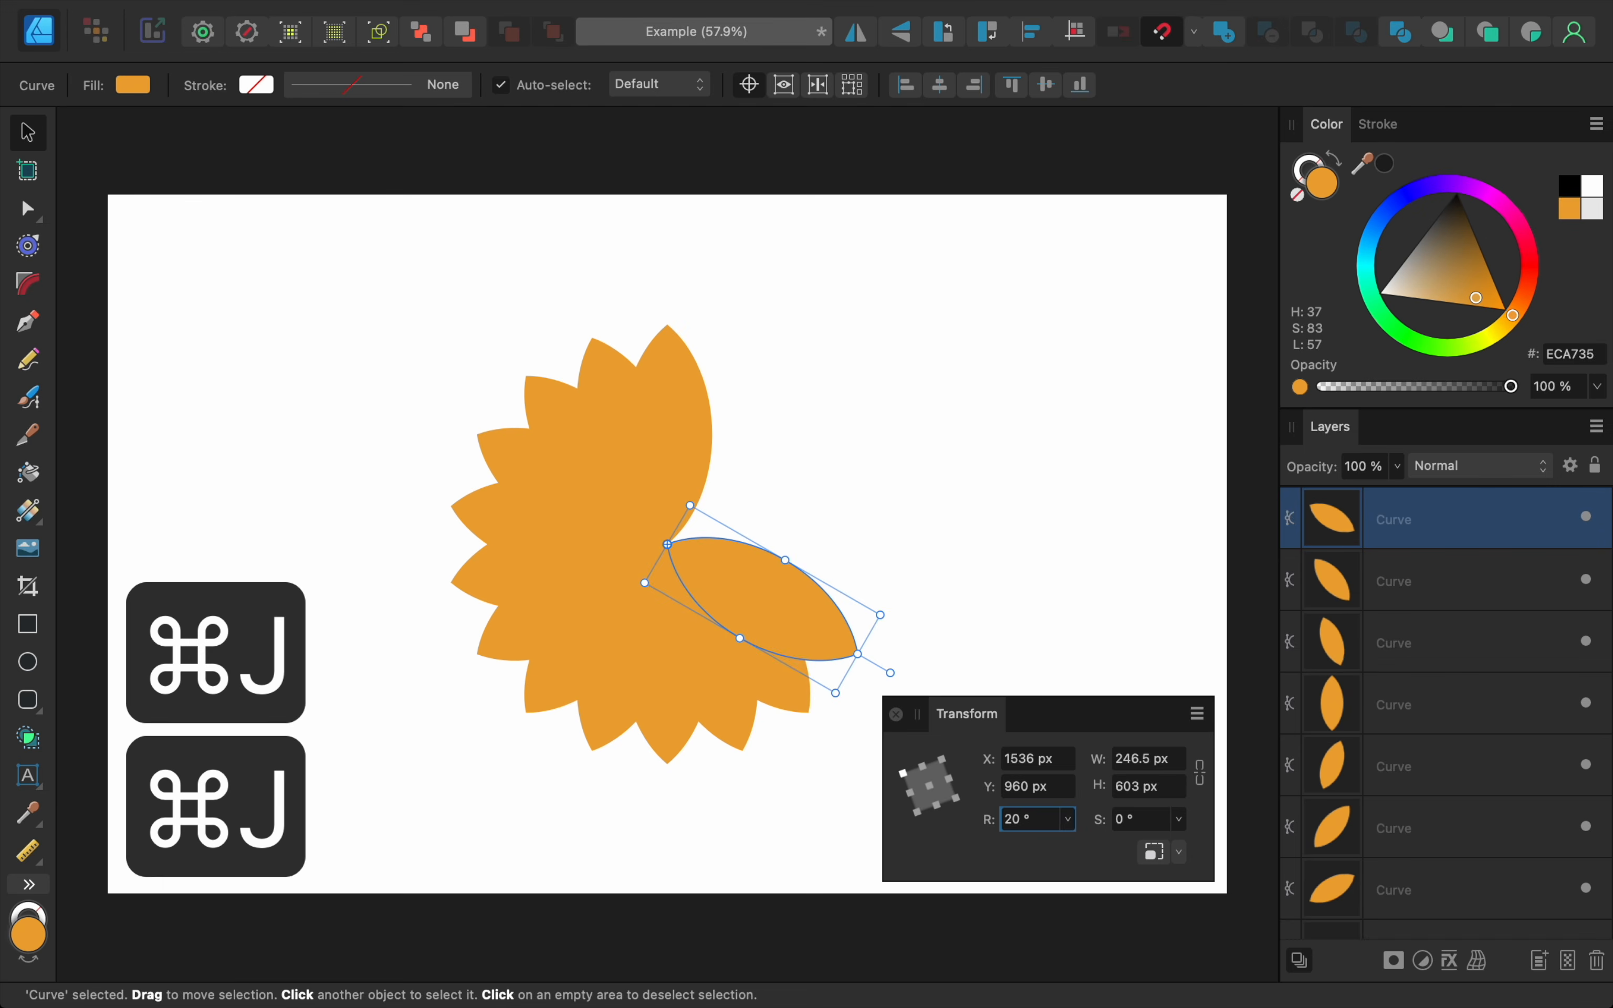
key(super+j)
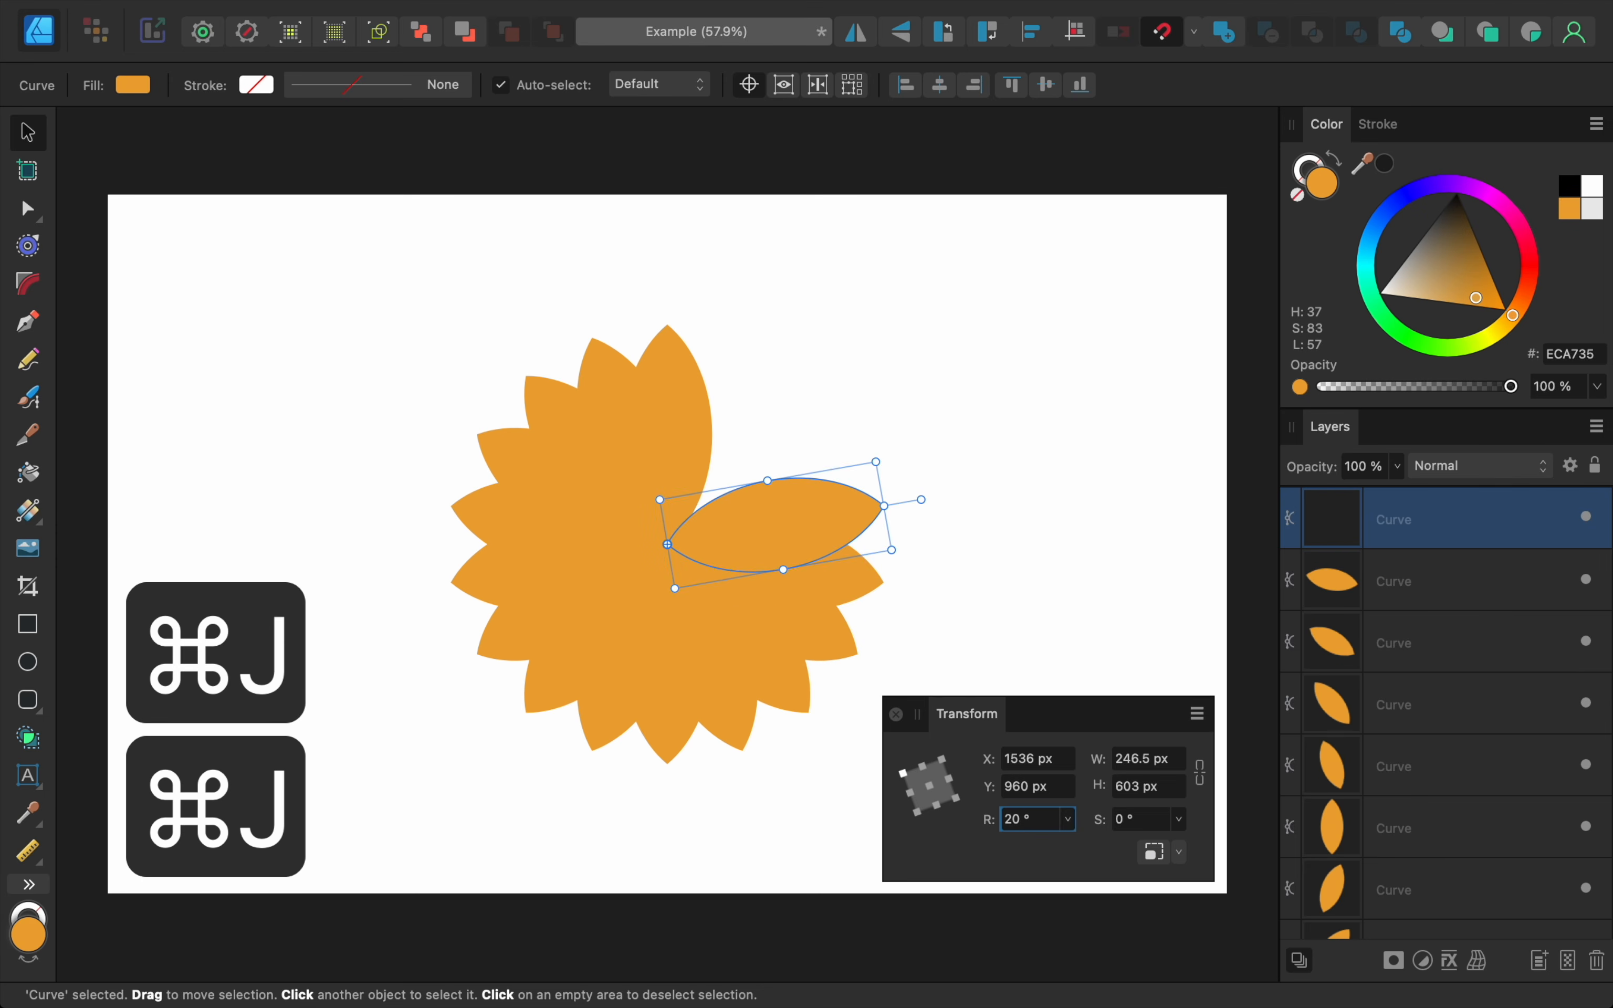
key(super+j)
key(super+j)
key(super+j)
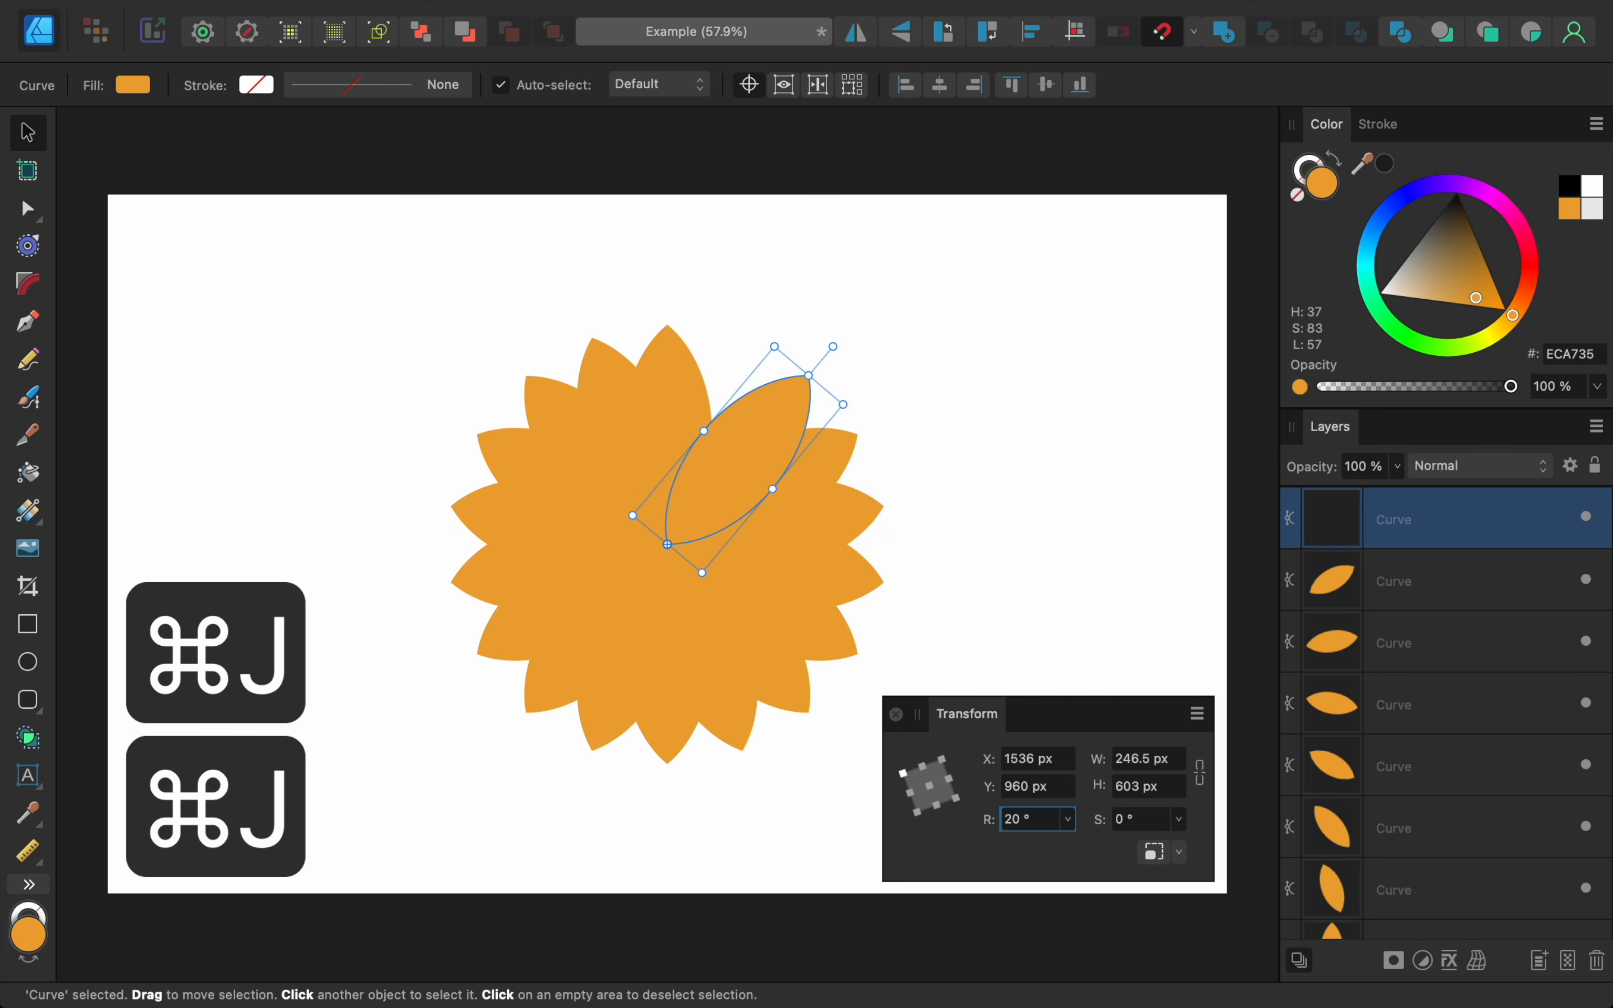
key(super+j)
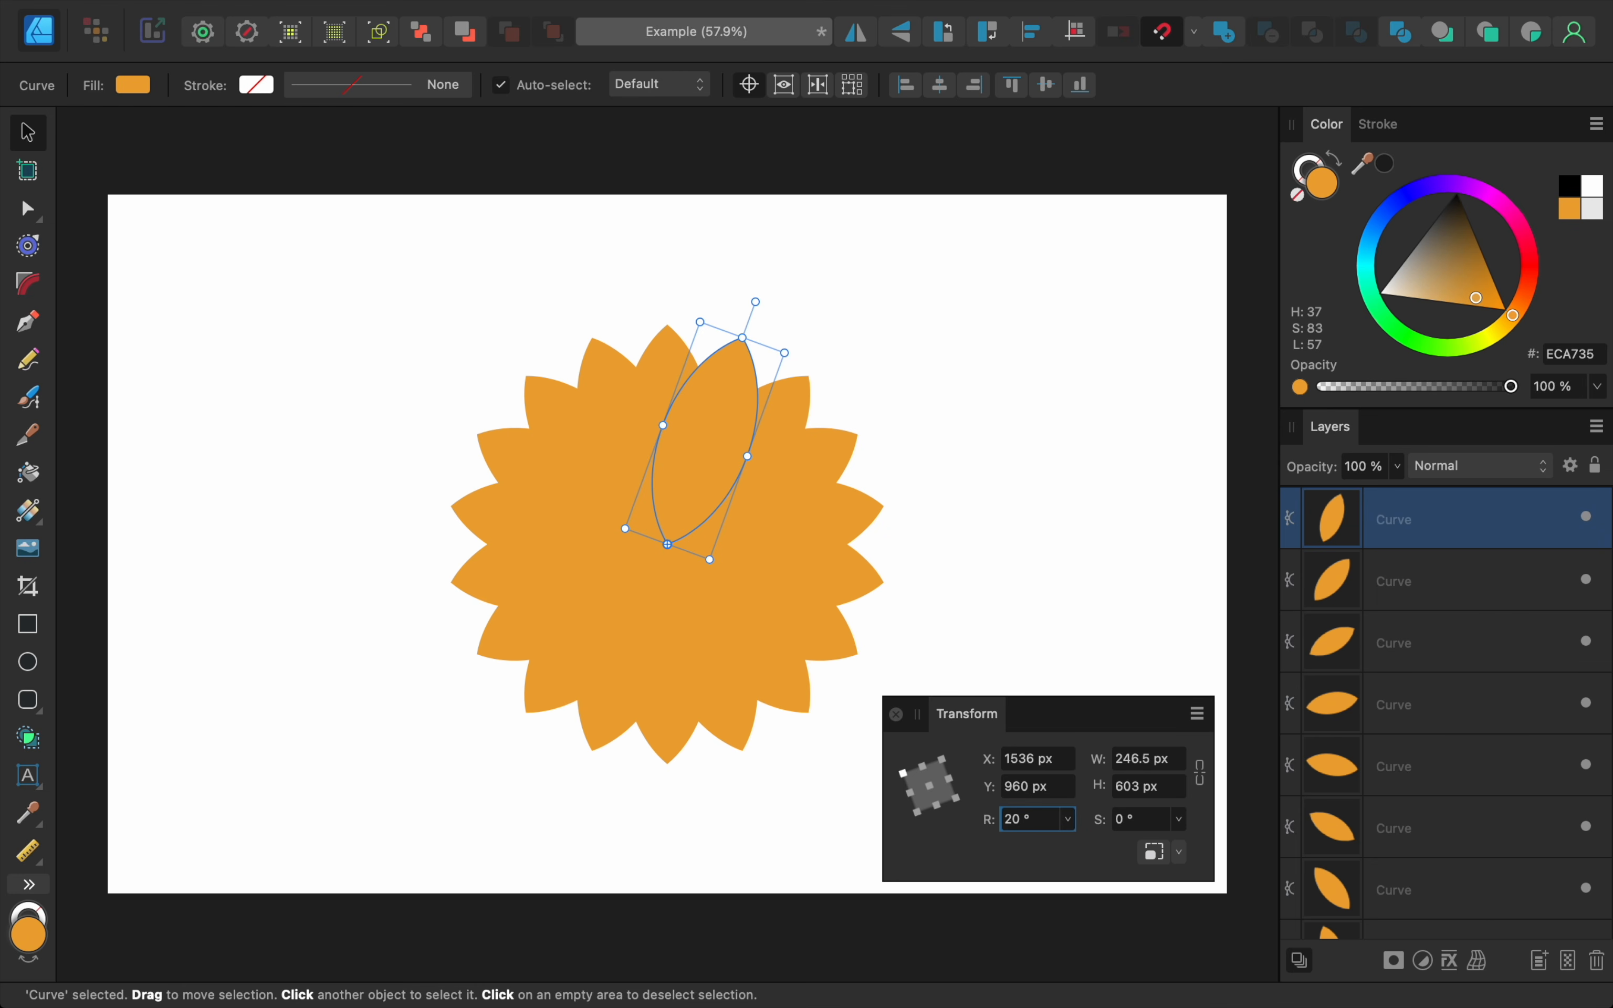
Put away the transform settings and reduce the opacity of all 18 petals to 50%.
click(896, 715)
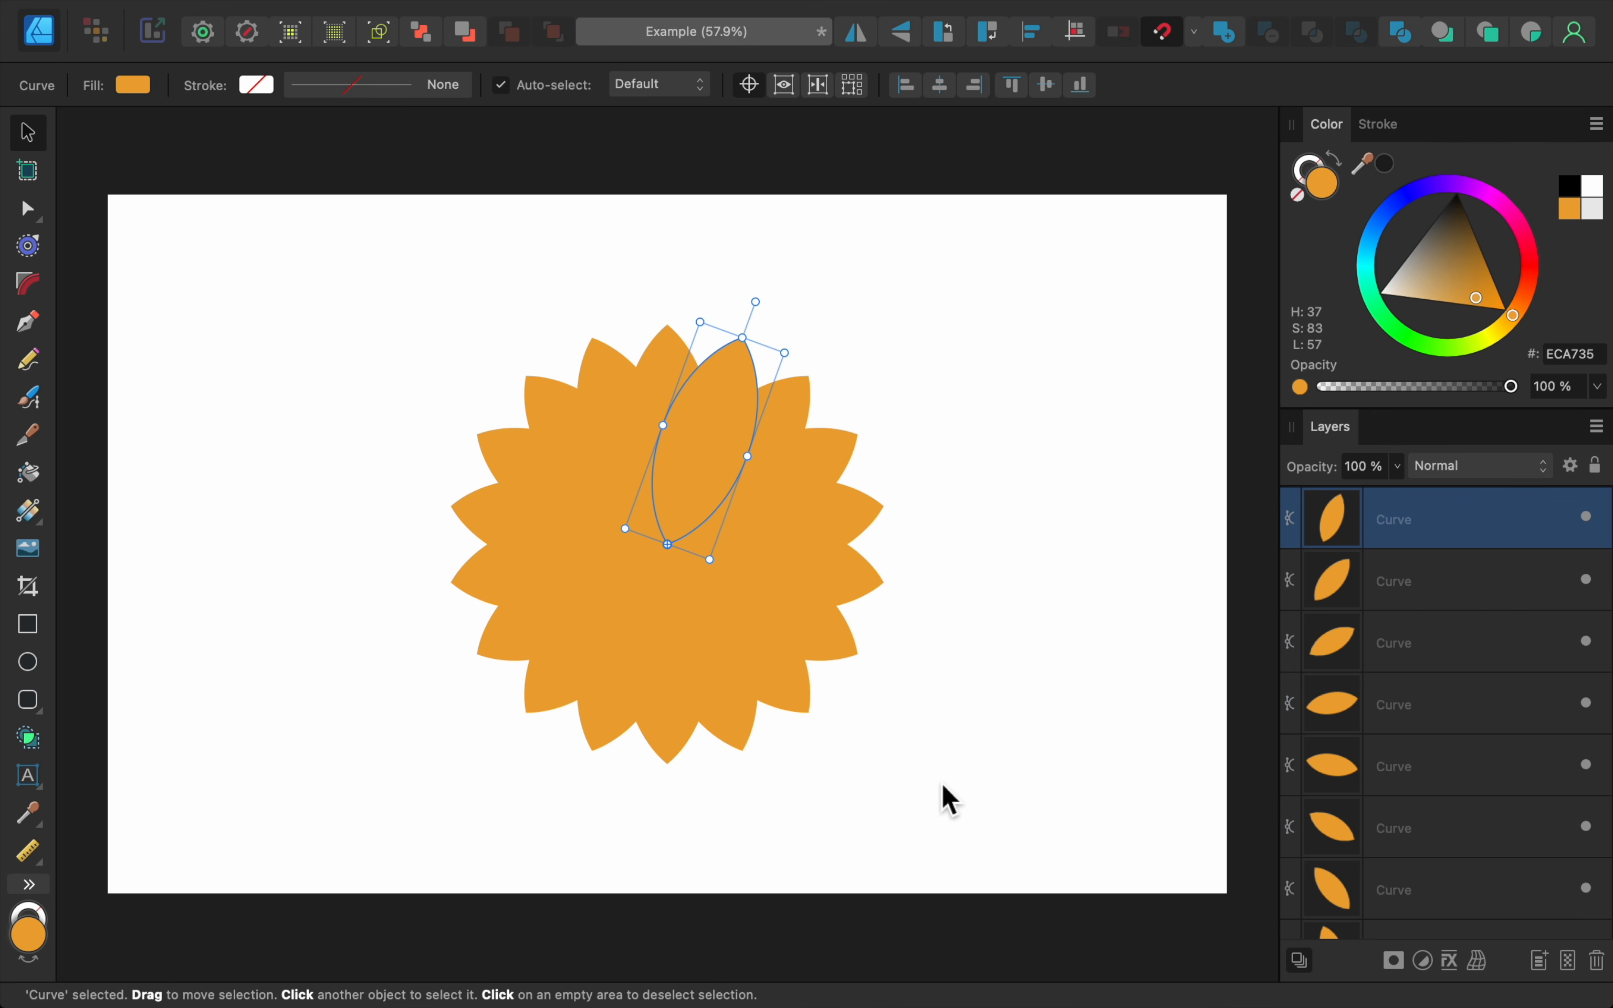
drag(939, 781, 377, 289)
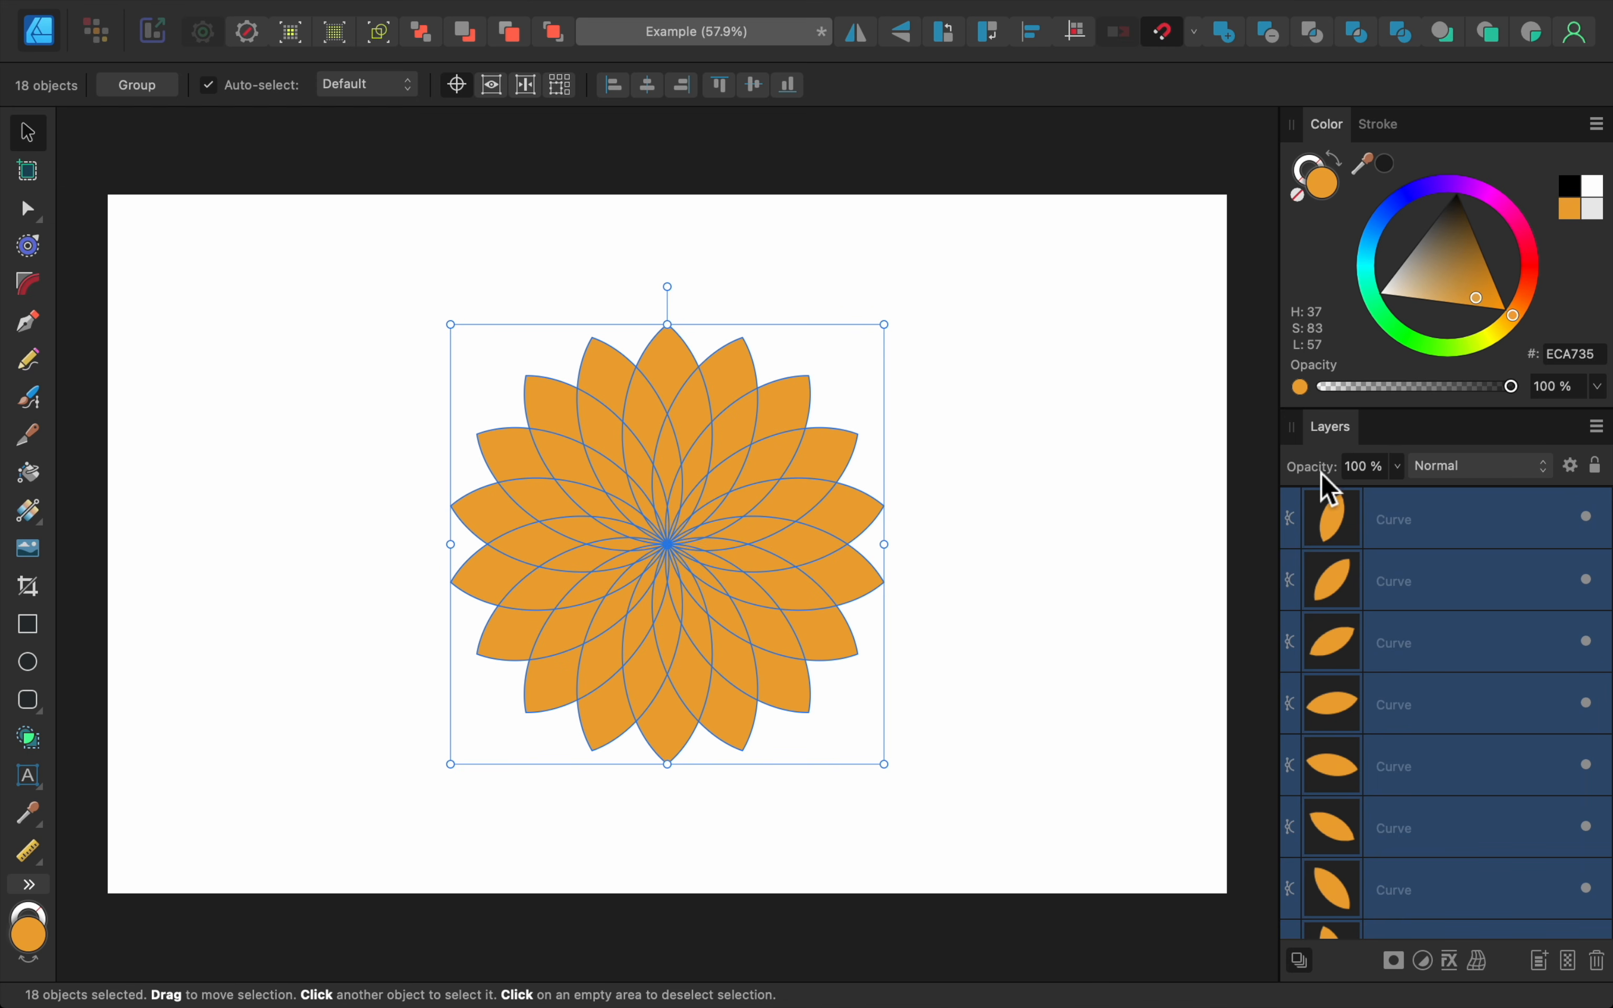
drag(1321, 470, 1255, 470)
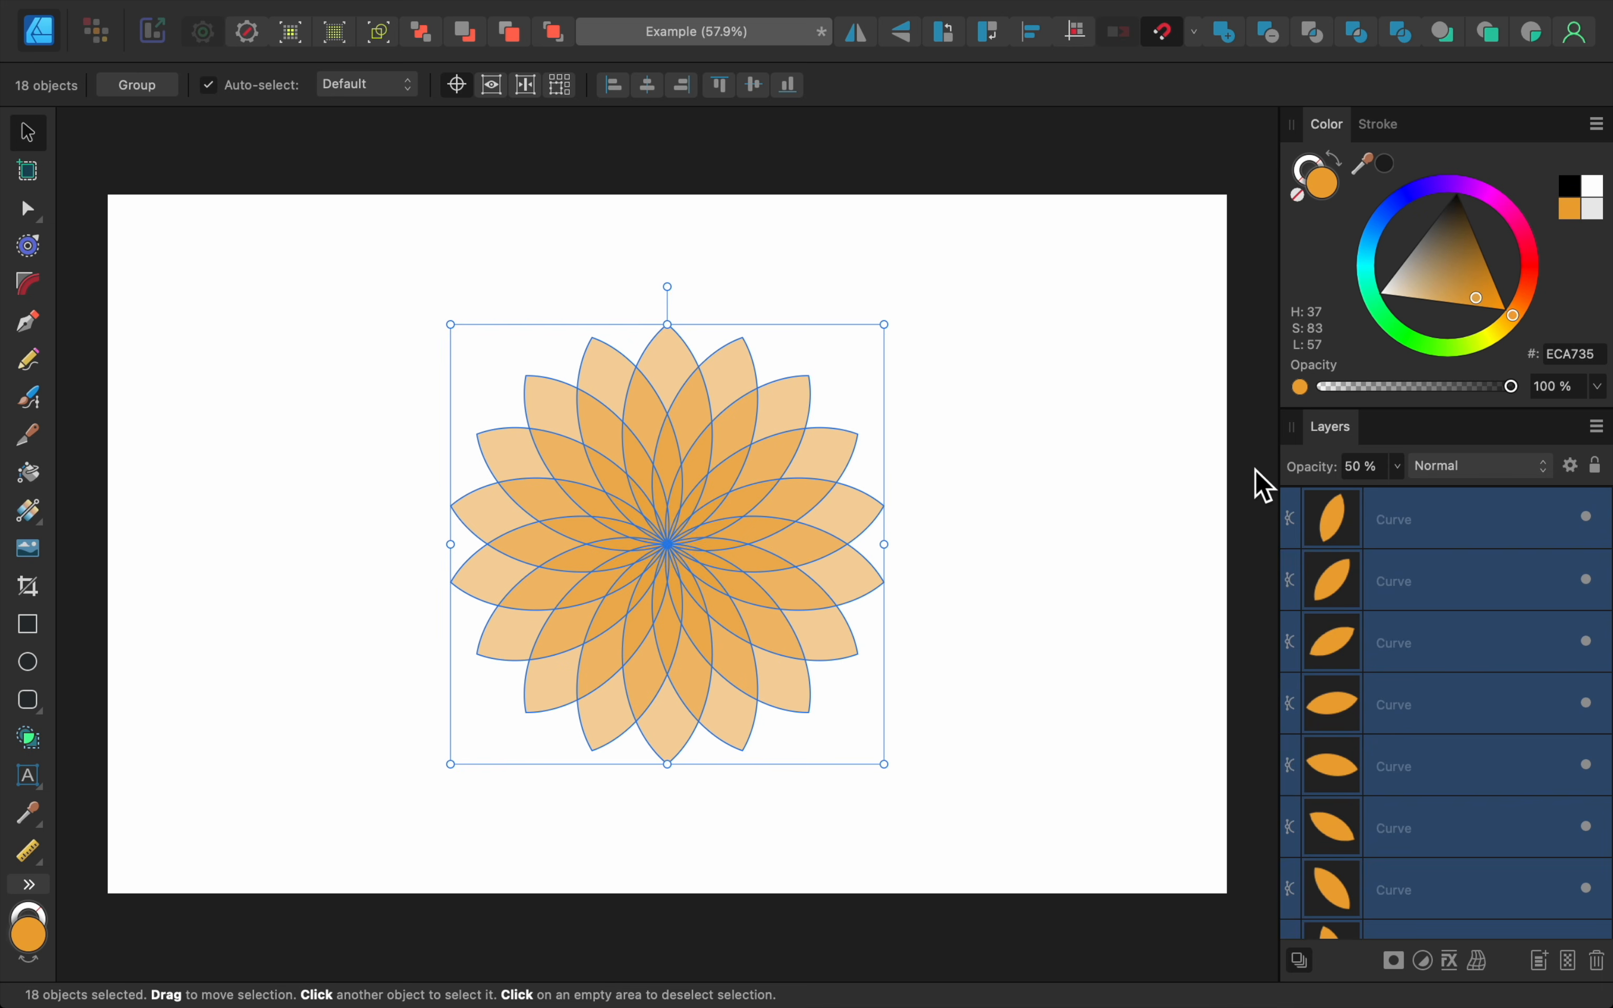
click(1256, 471)
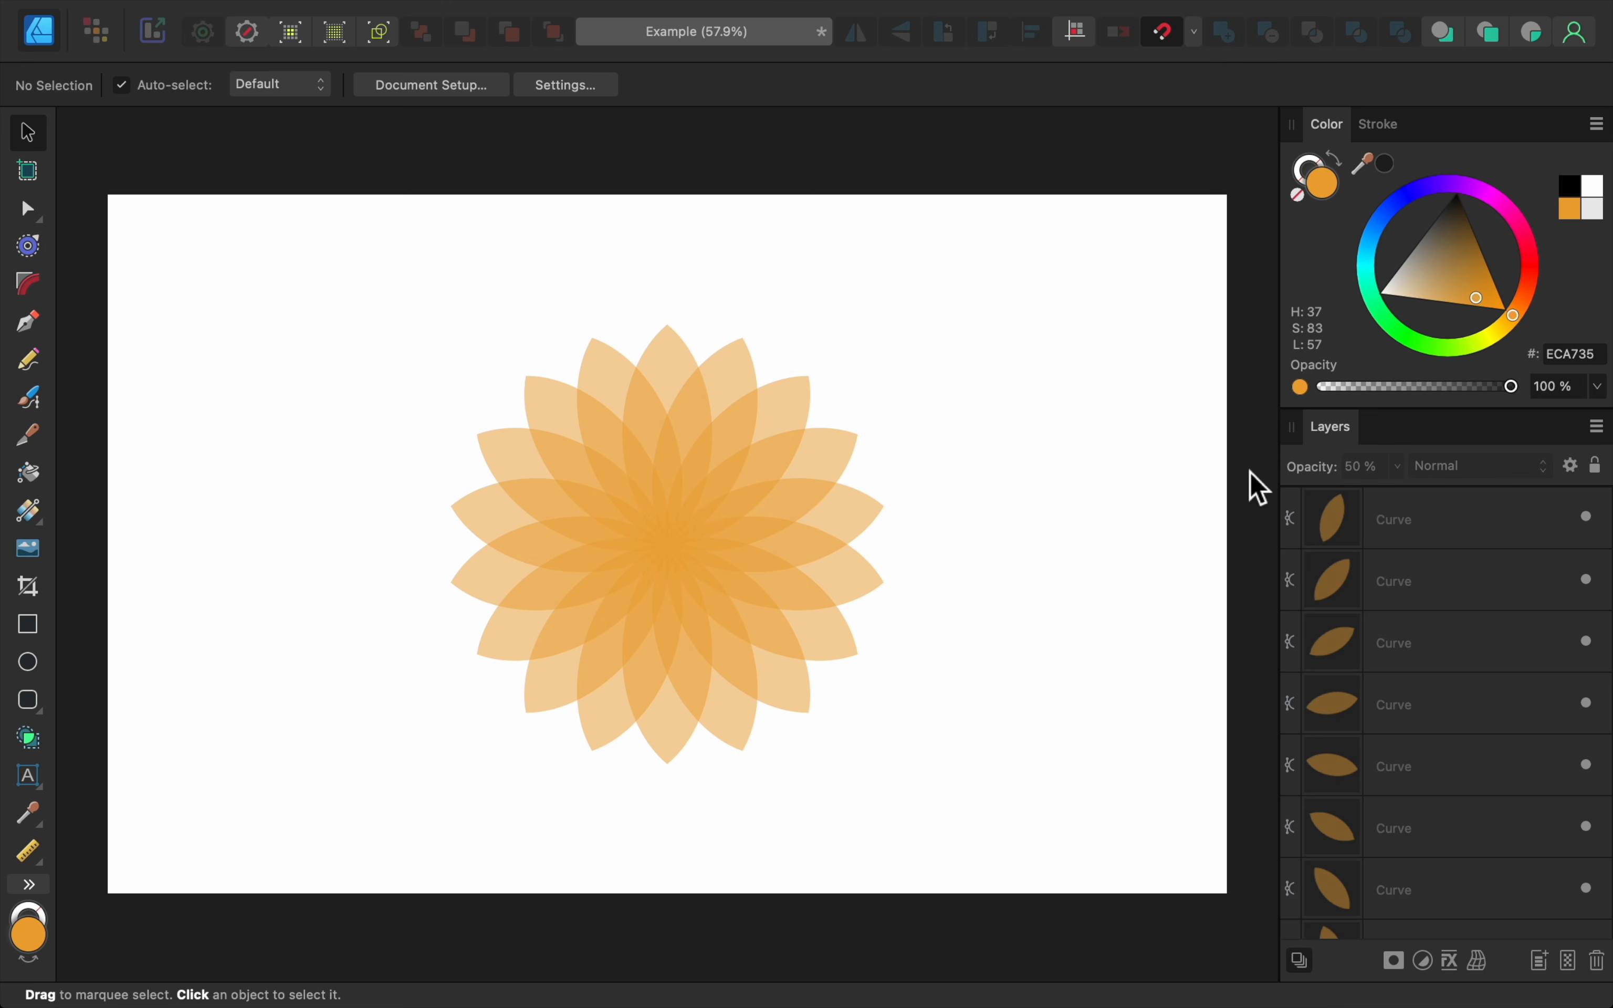
Group all the petals and apply a linear gradient fill diagonally across the flower from upper left to lower right.
drag(974, 271, 347, 804)
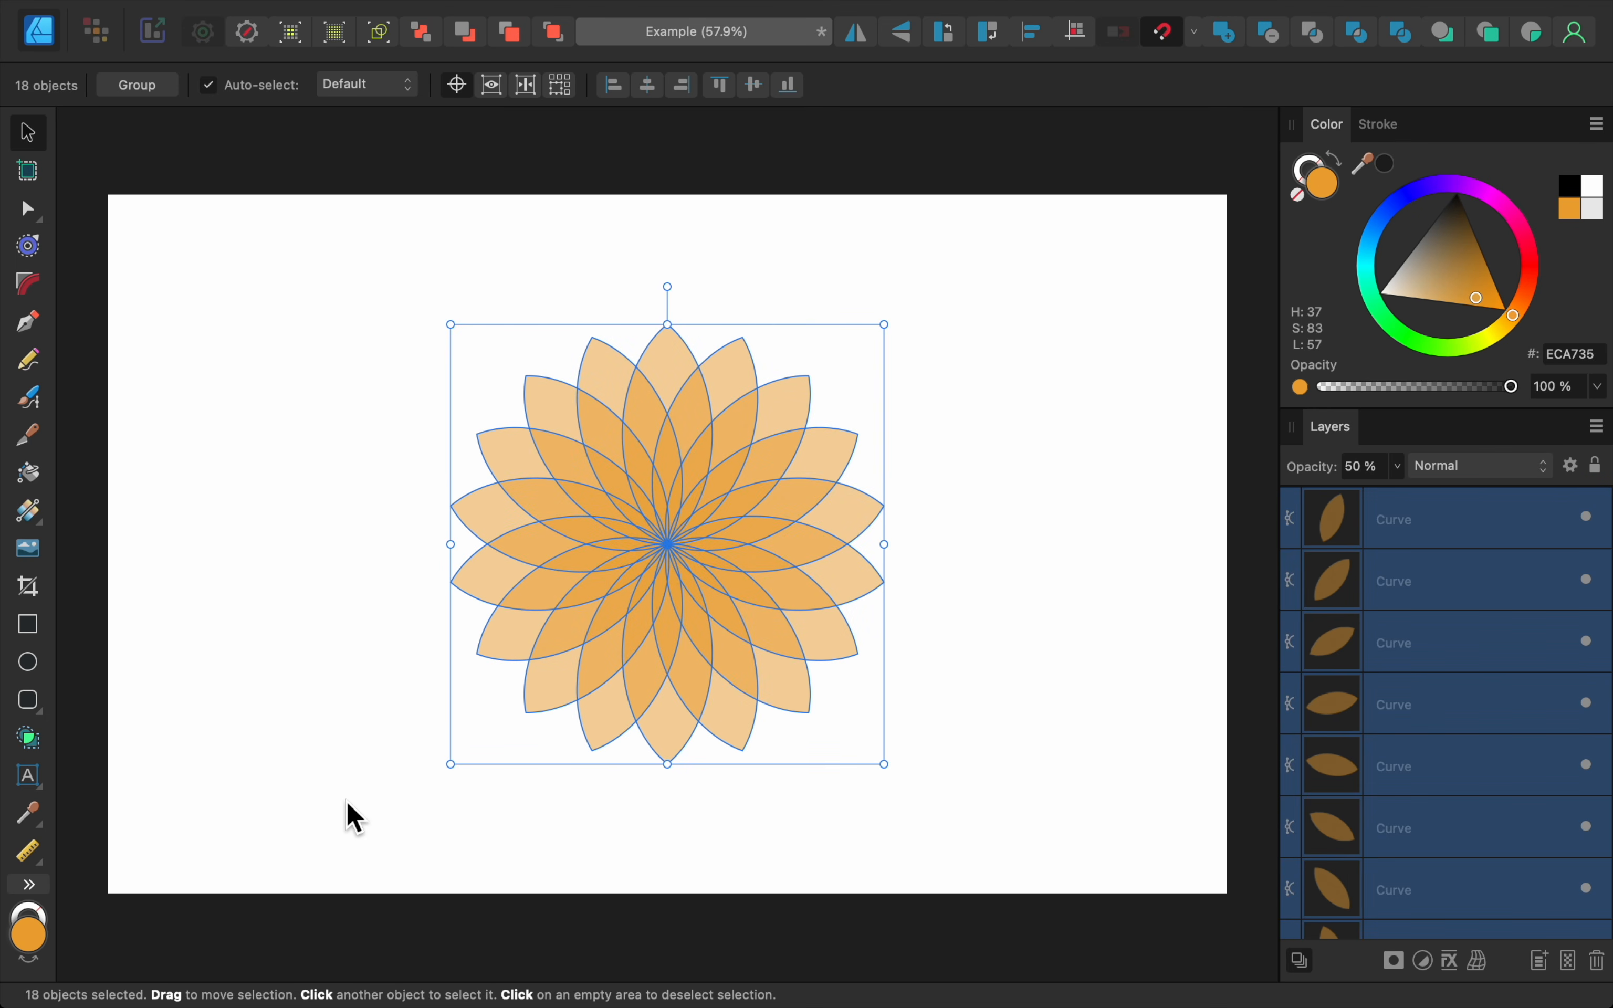
key(super+g)
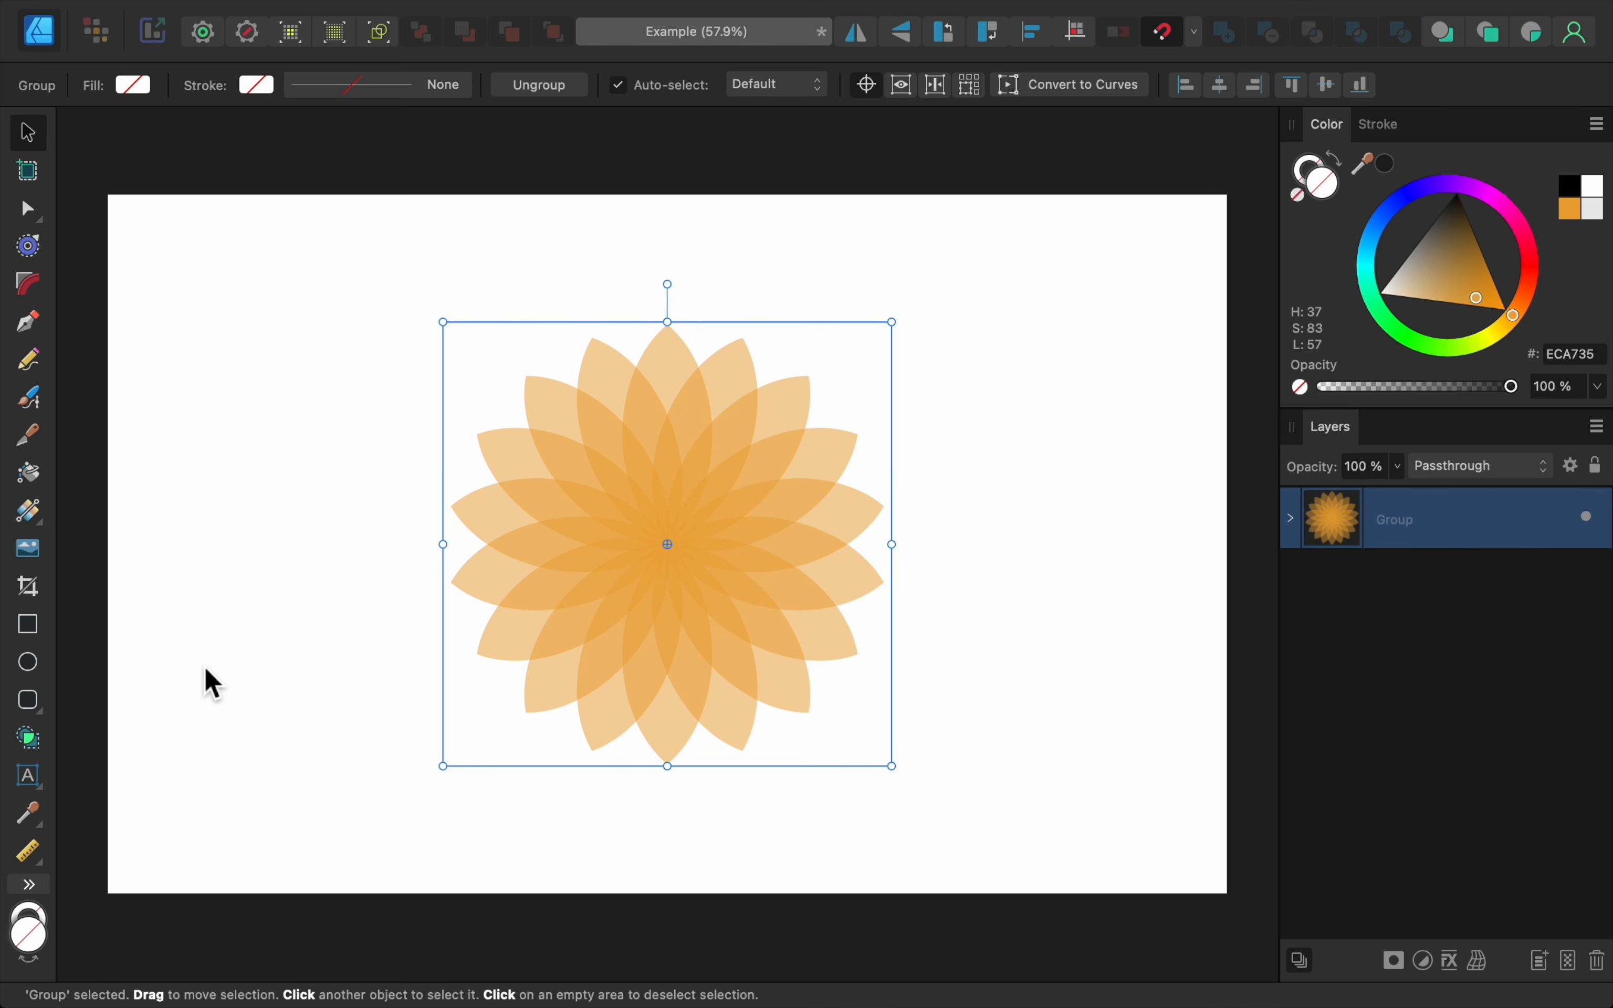
click(27, 512)
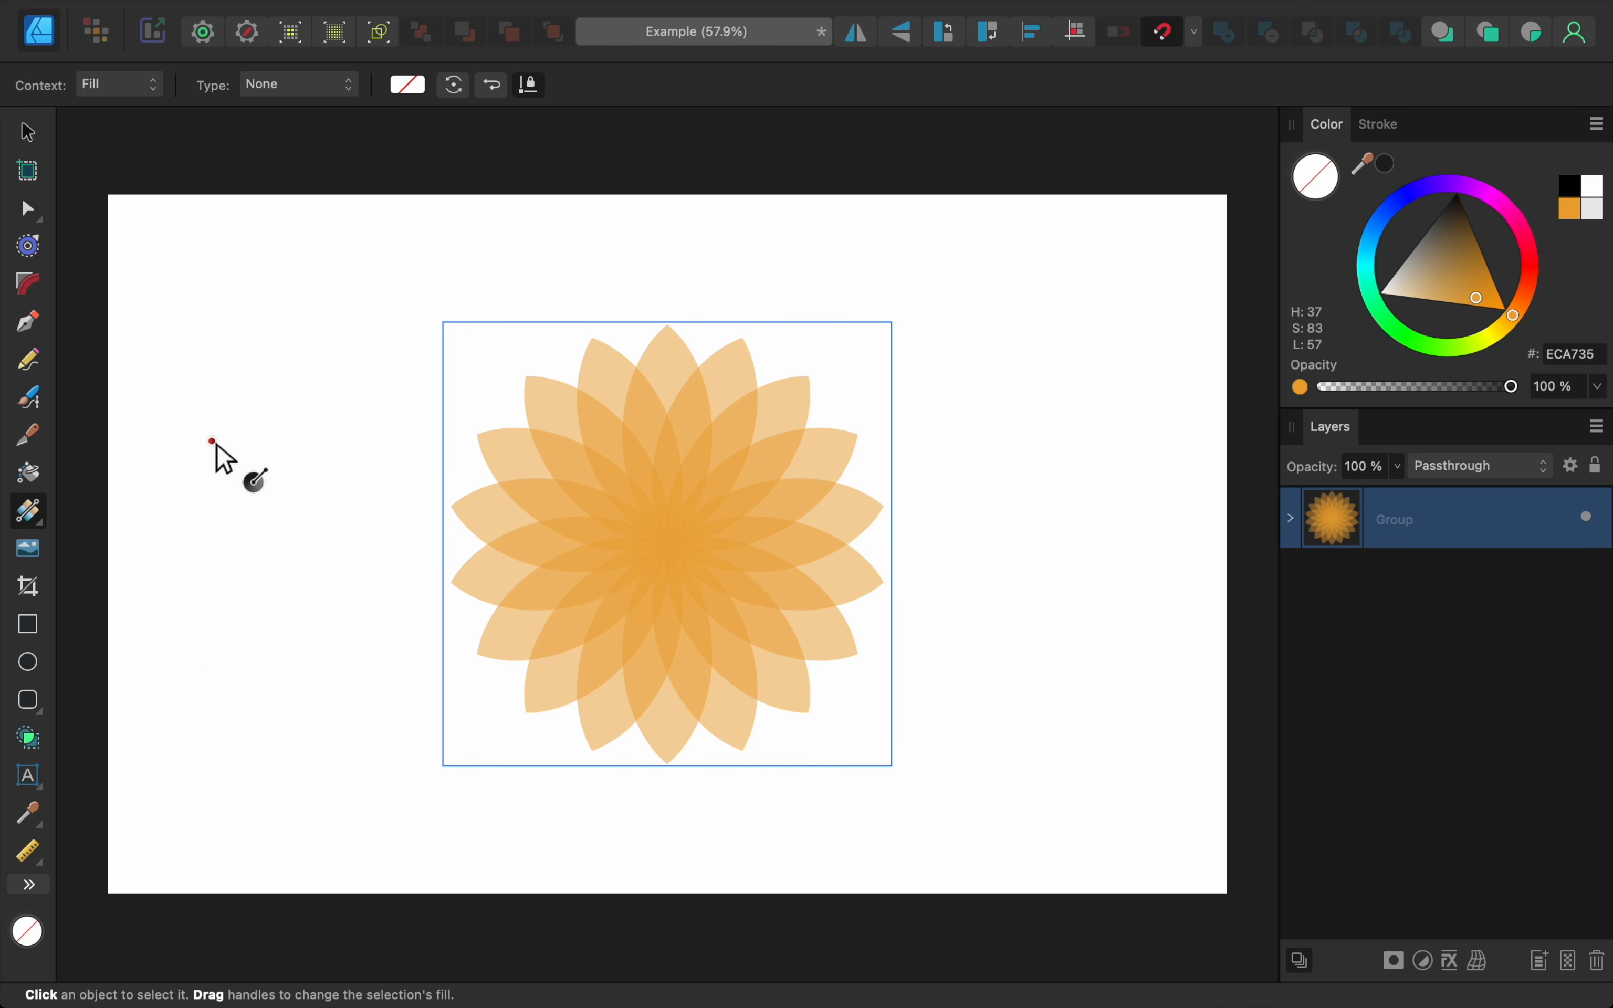
drag(525, 376, 808, 712)
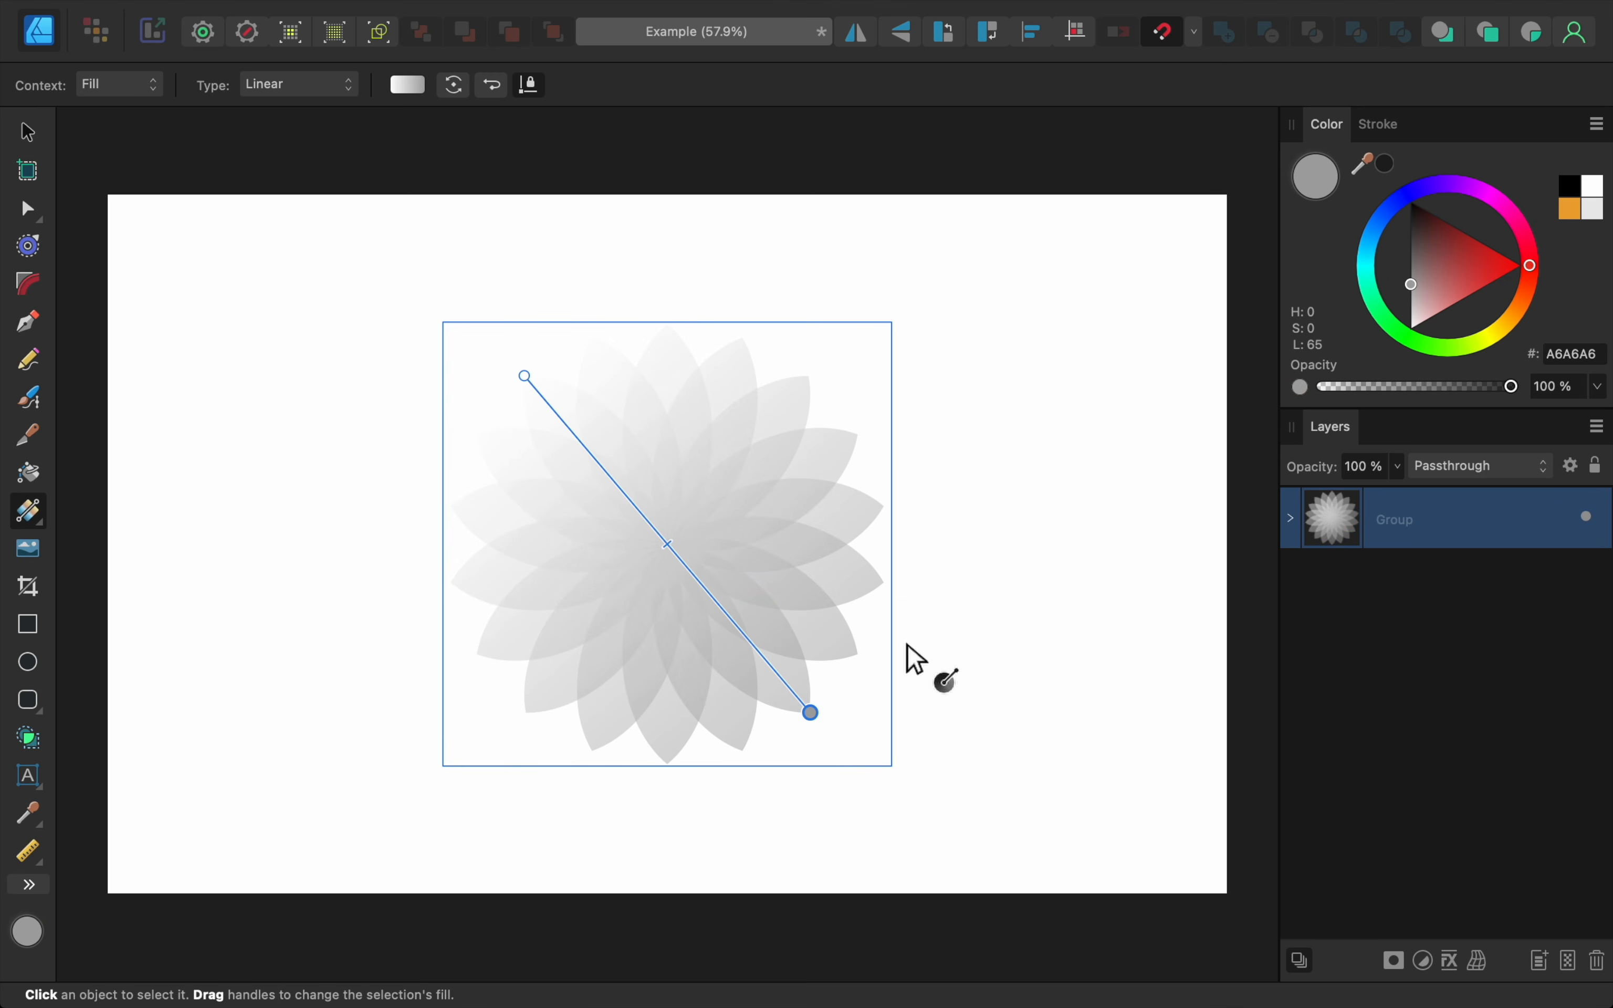
Colour the gradient's lower-right stop red (FF0000) and its upper-left stop orange (FF9600).
drag(1481, 287, 1505, 265)
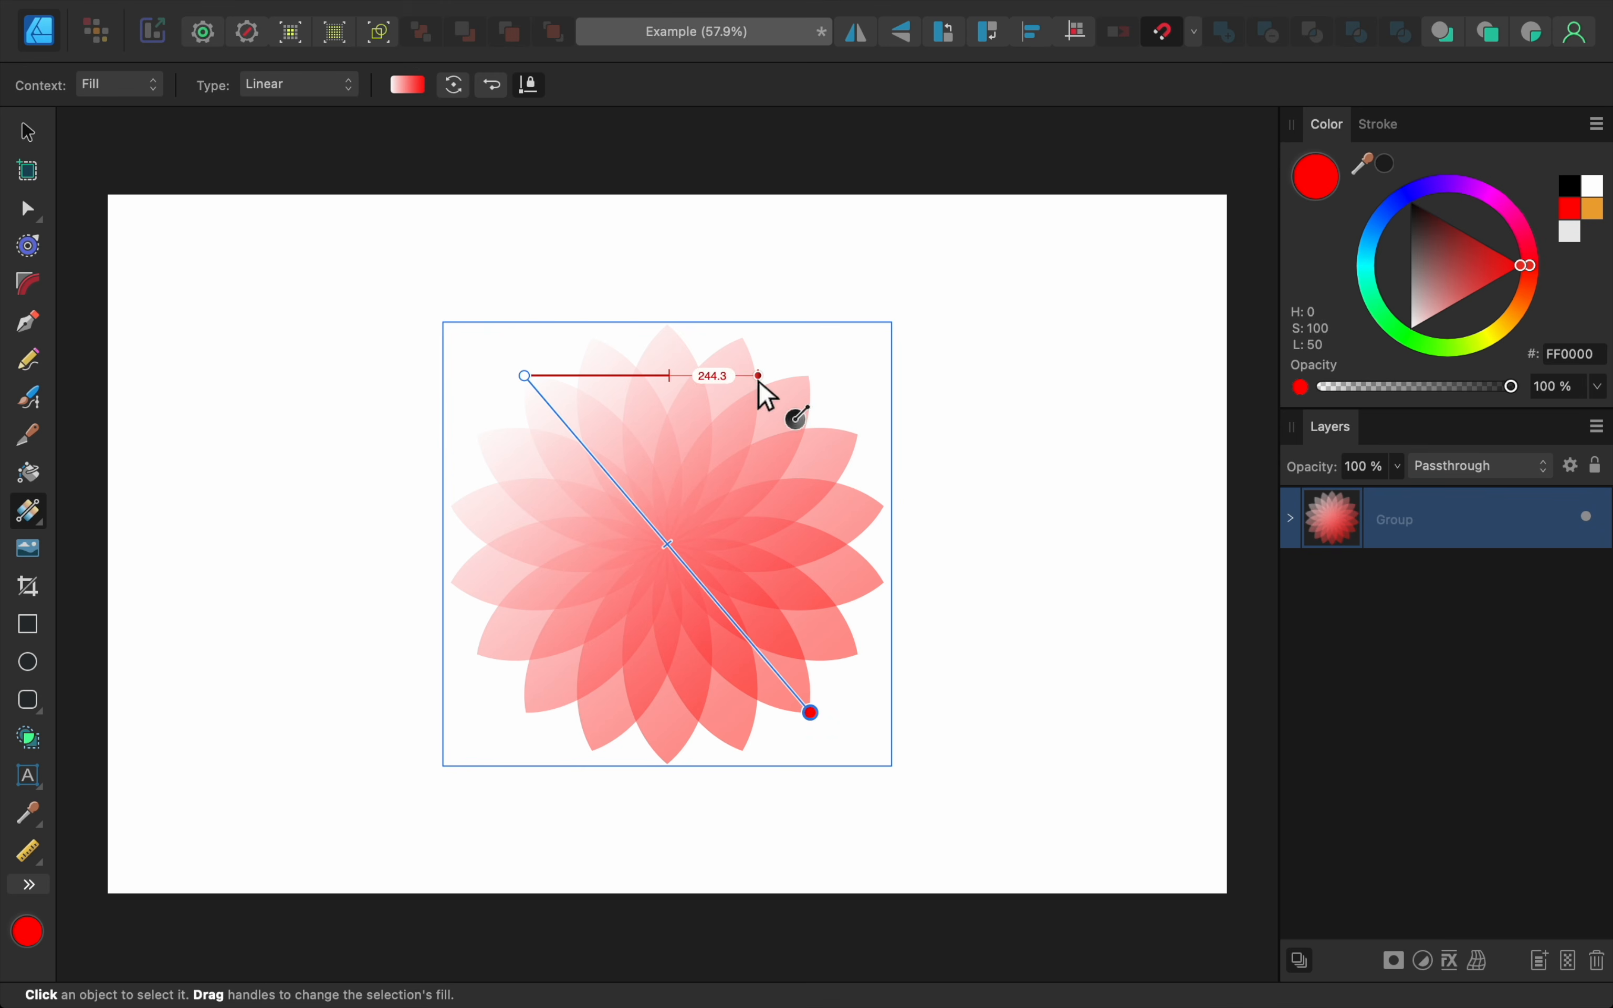
click(525, 376)
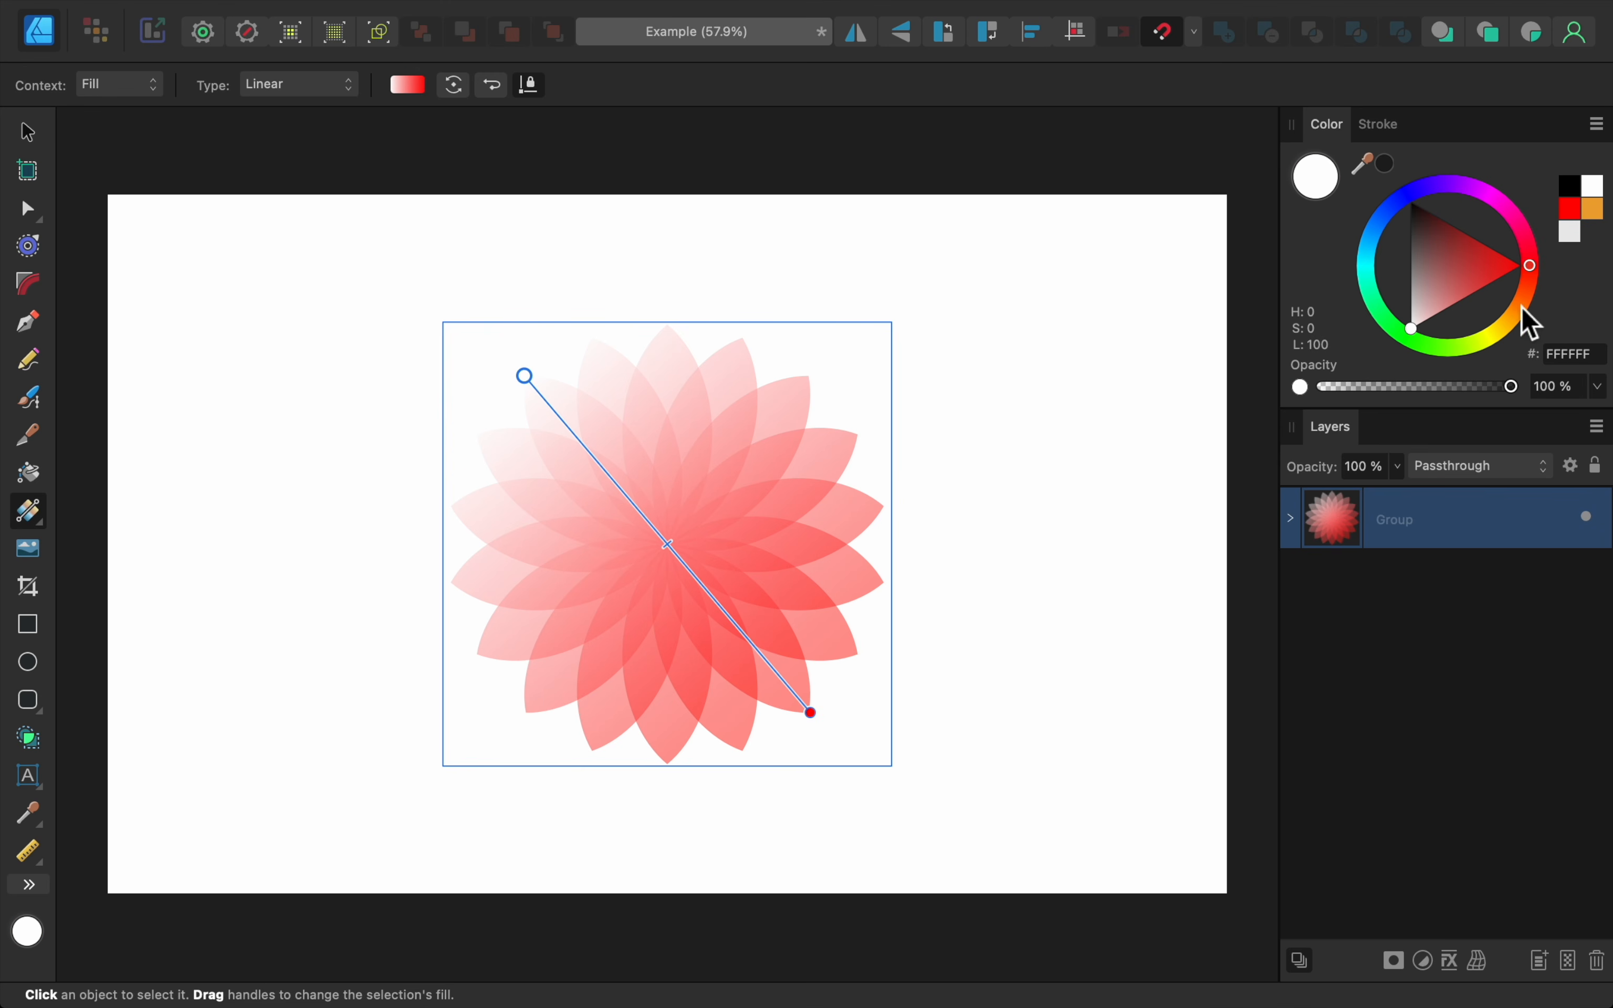
drag(1519, 304, 1522, 326)
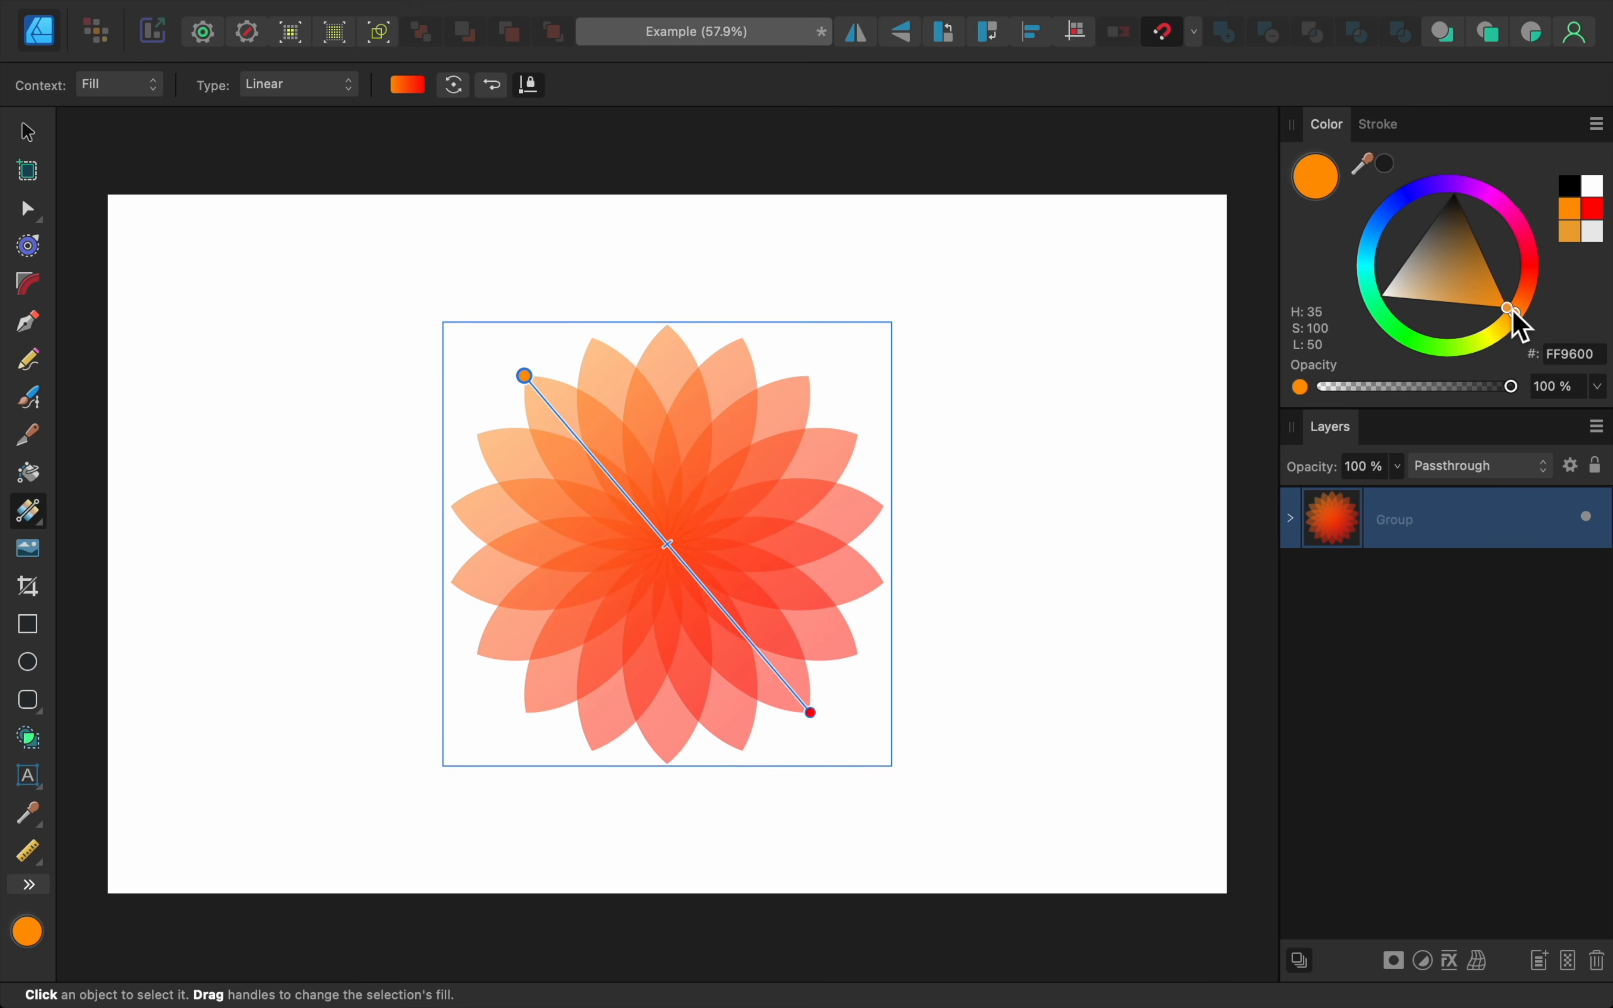
Draw a rectangle covering the whole page, fill it black (000000) and place it beneath the flower group as a background.
click(1250, 300)
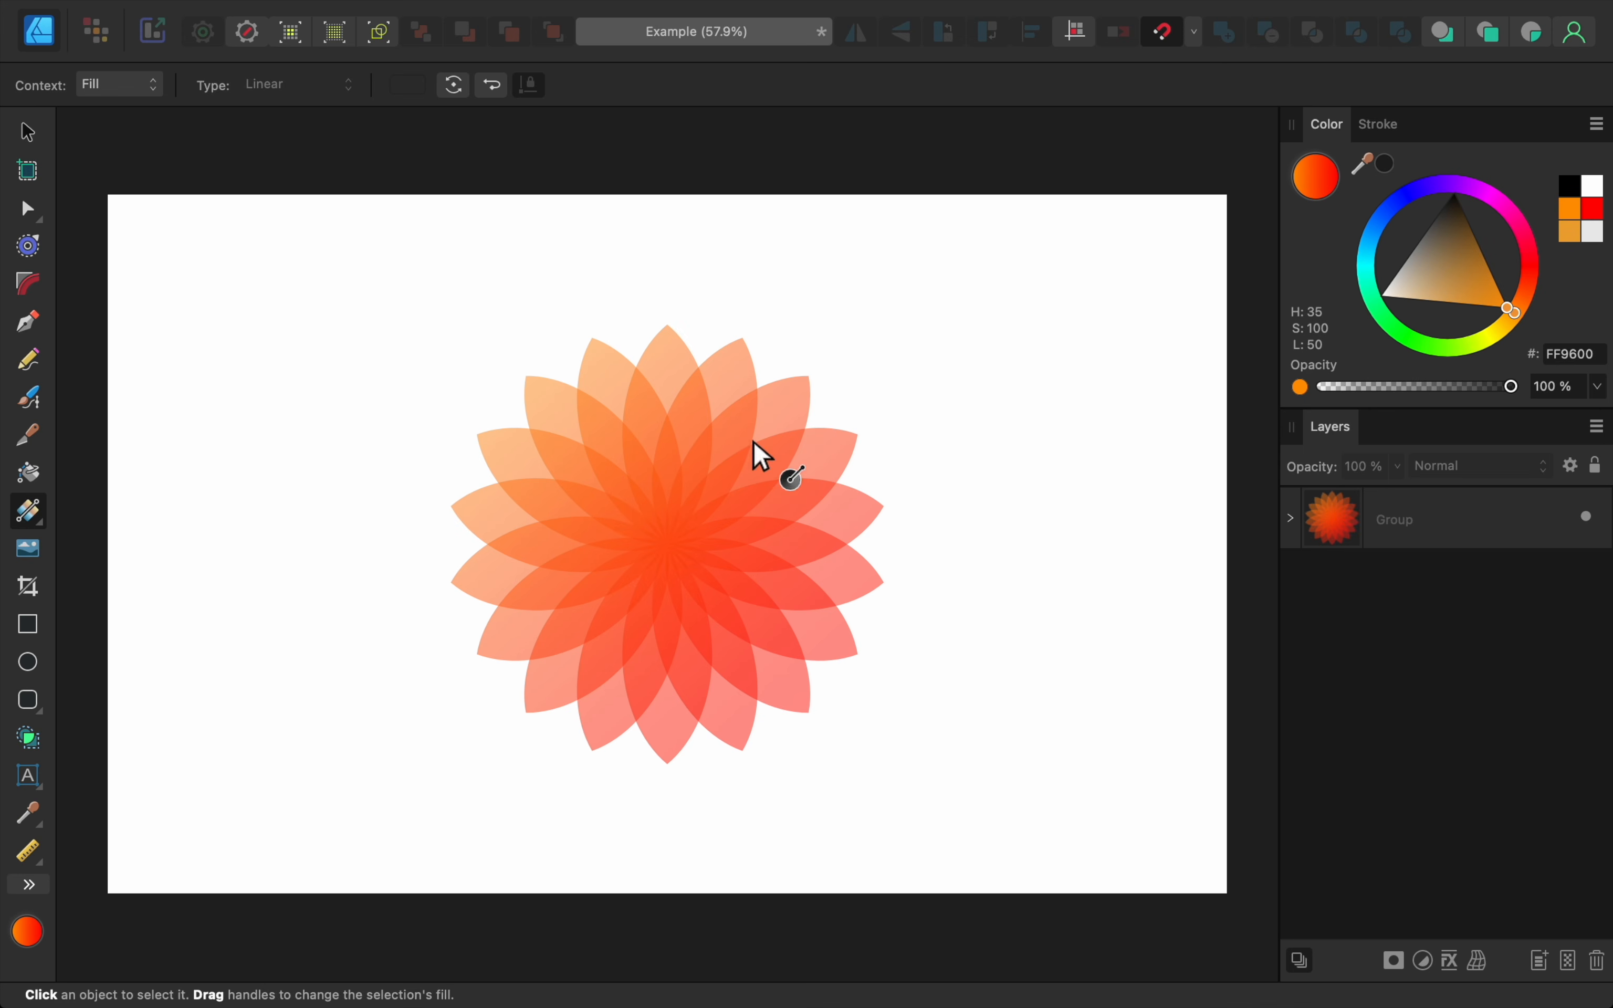
click(27, 624)
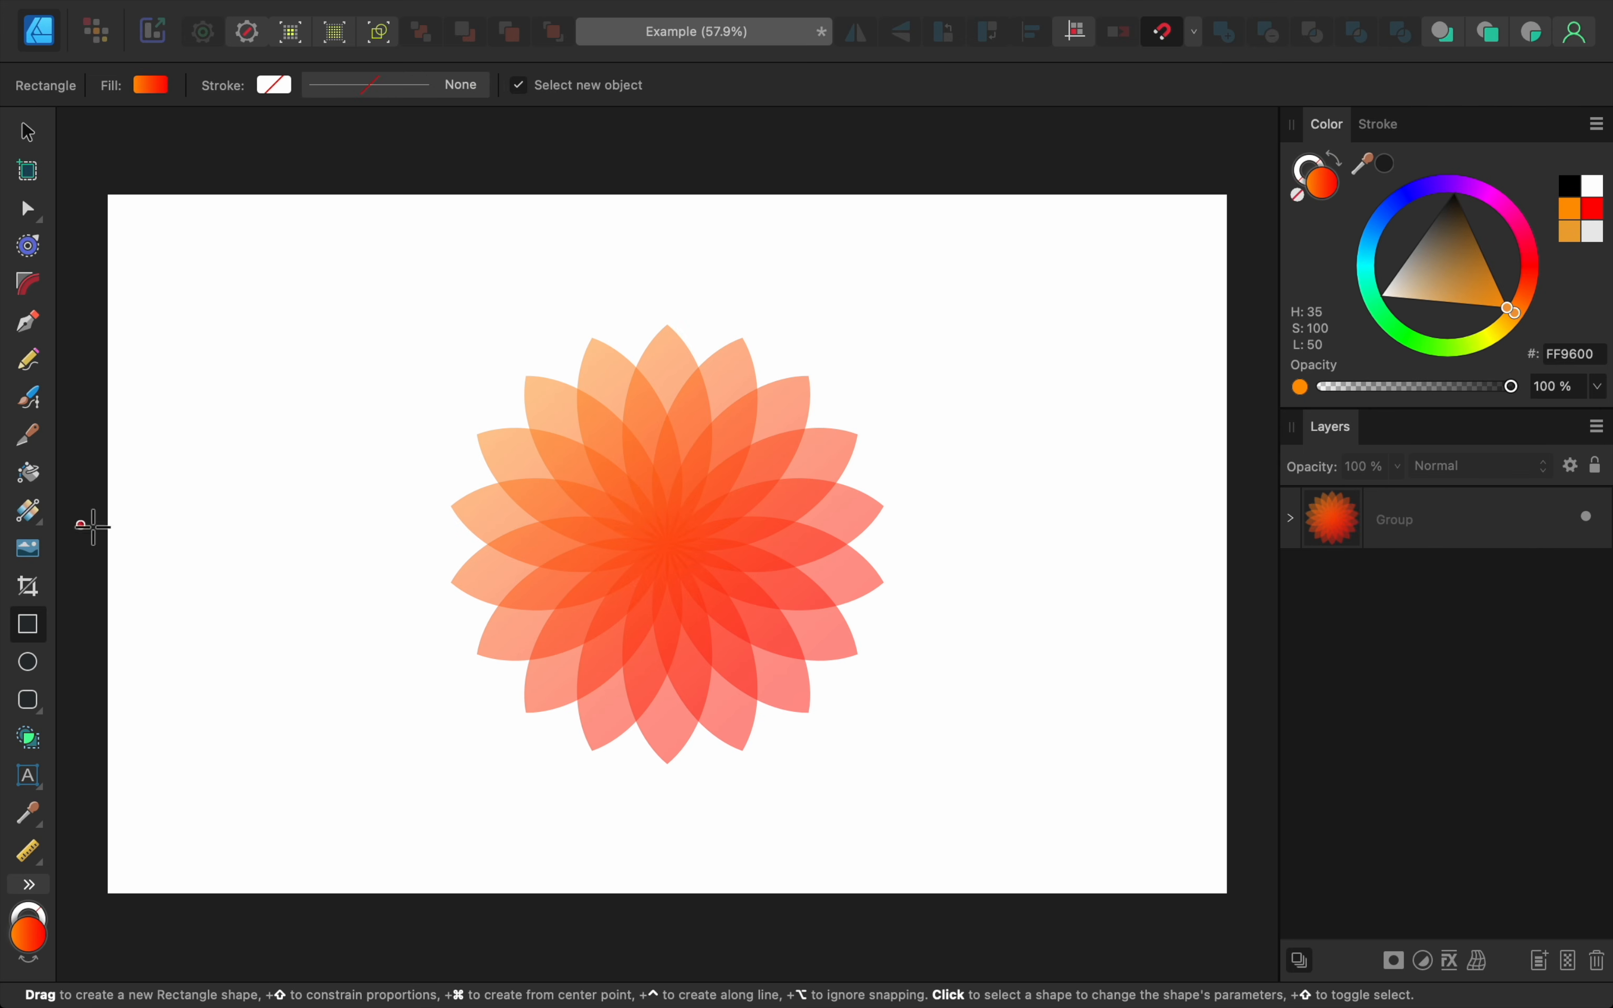
drag(117, 207, 1229, 894)
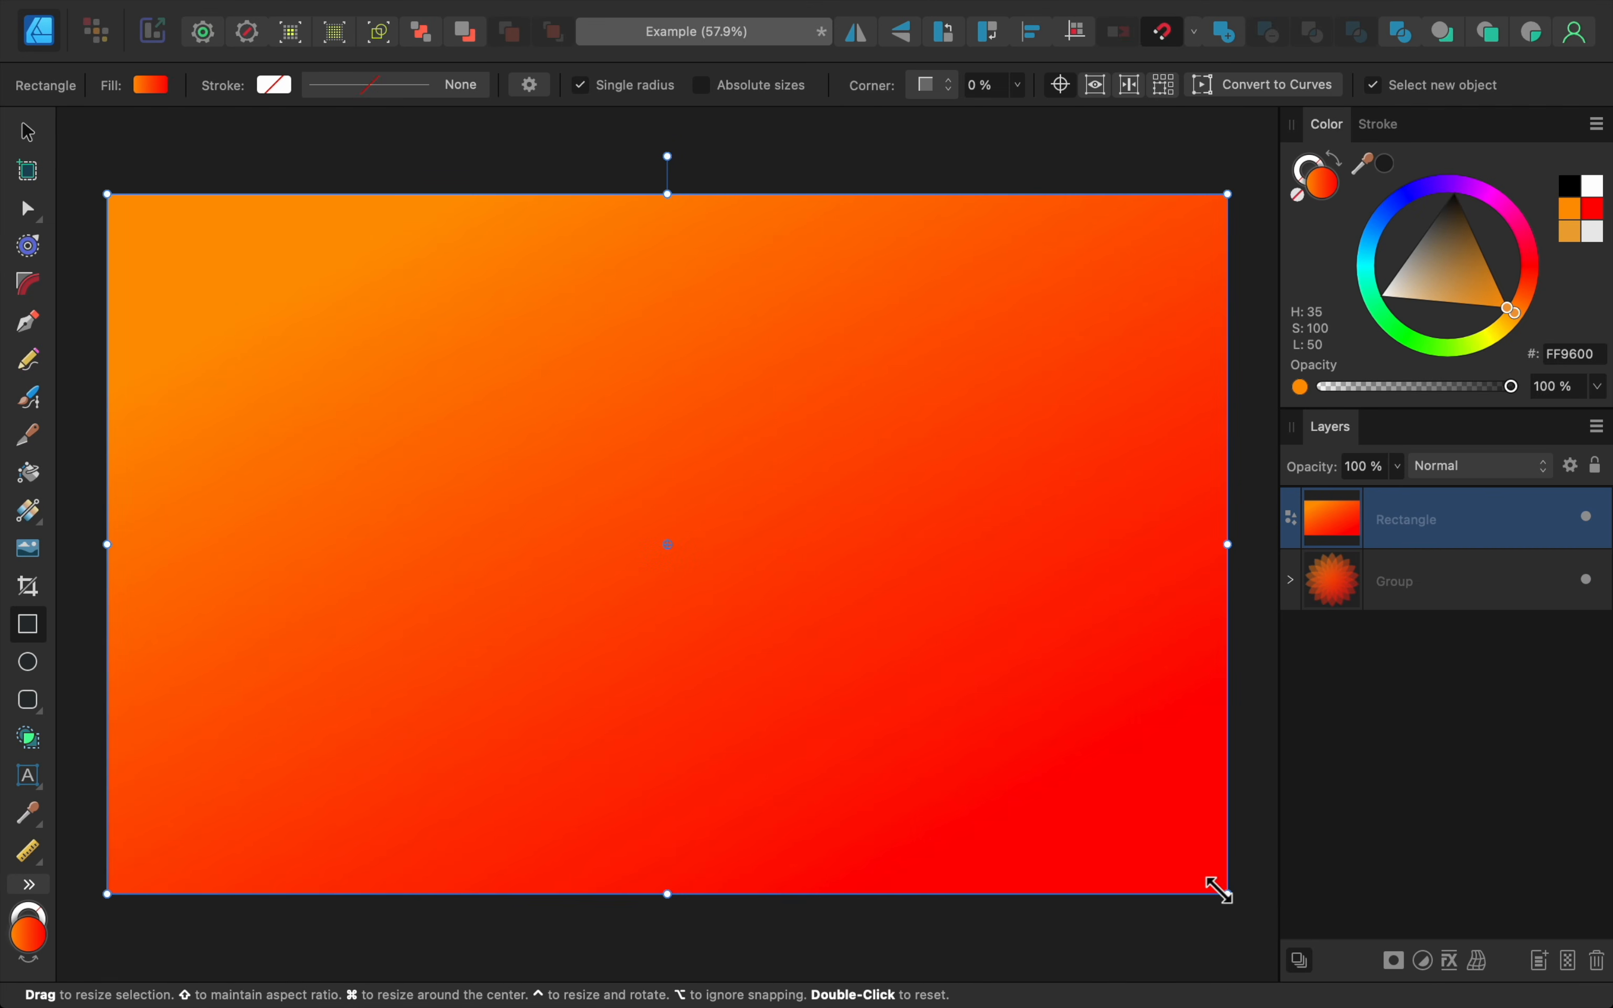
drag(1443, 303, 1469, 125)
drag(1479, 523, 1483, 623)
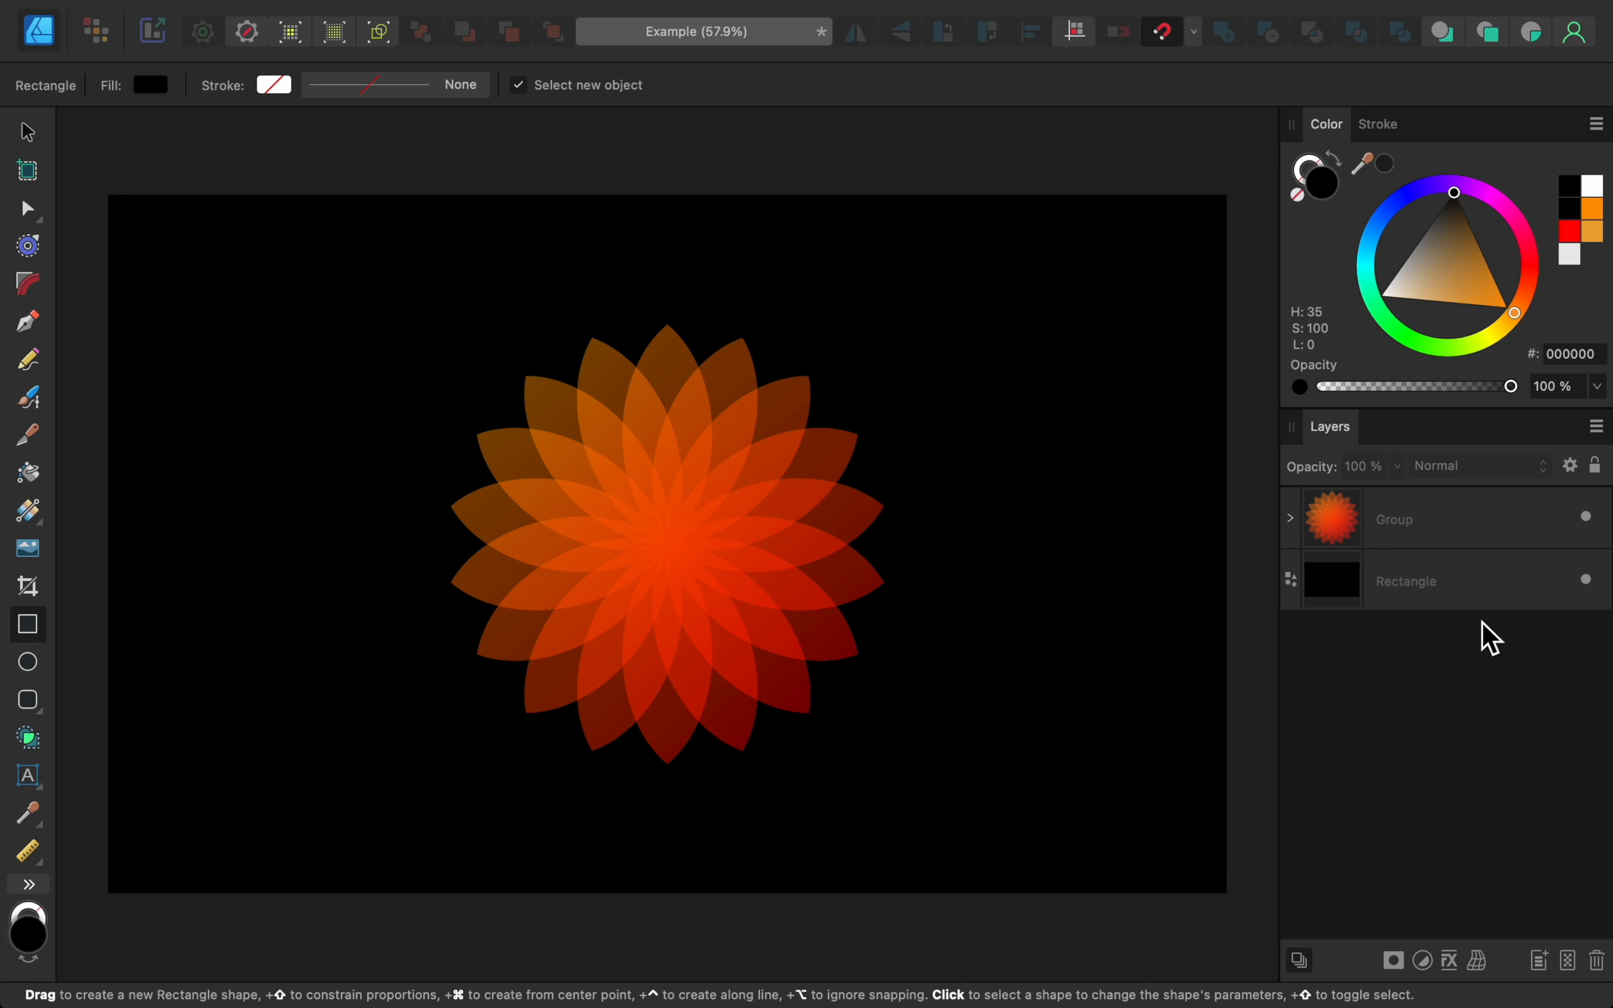
Add an HSL adjustment to the flower group with the hue shifted to about 87° for a magenta-to-purple look.
click(1459, 543)
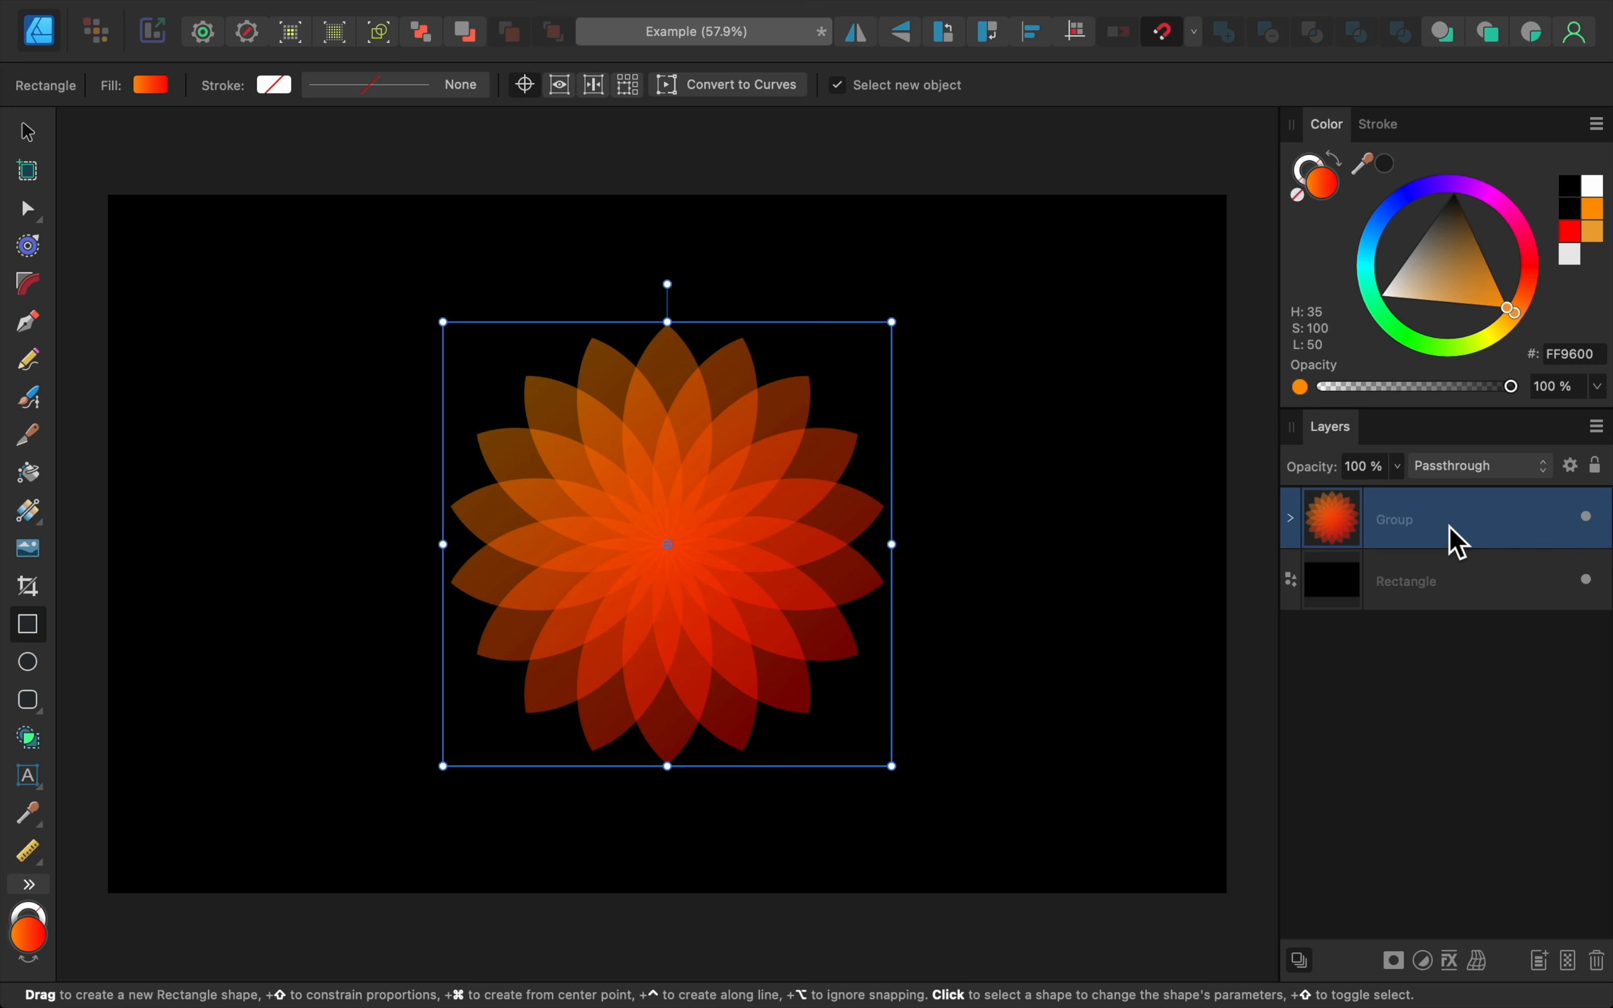
click(1425, 962)
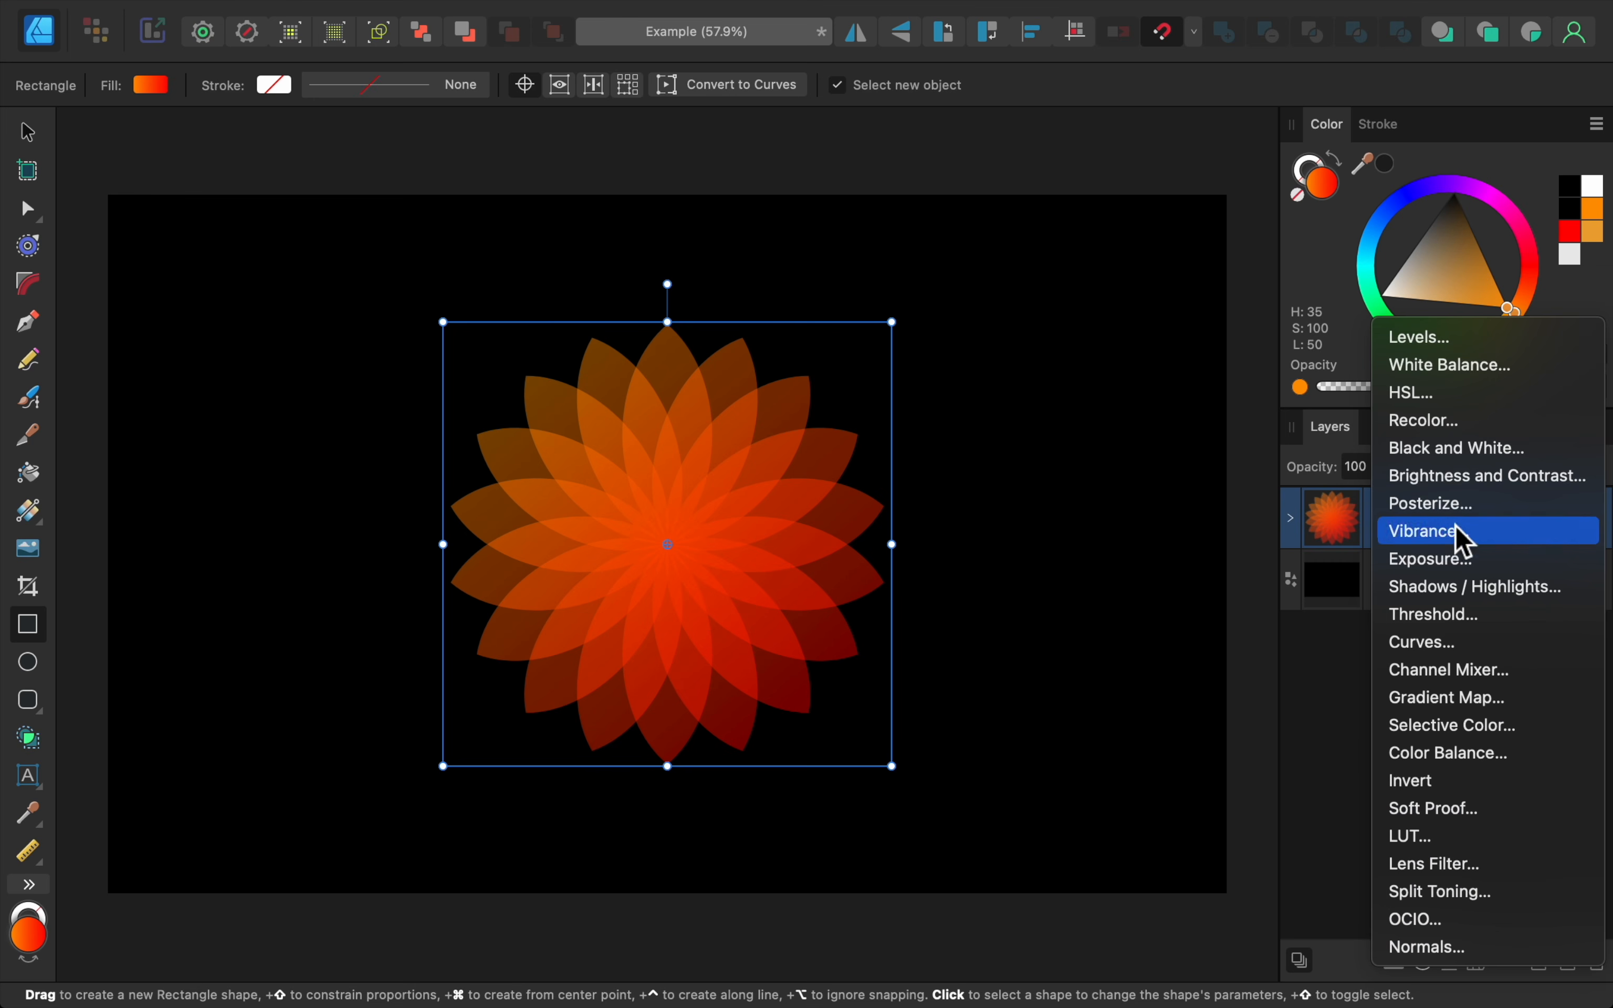
click(1455, 392)
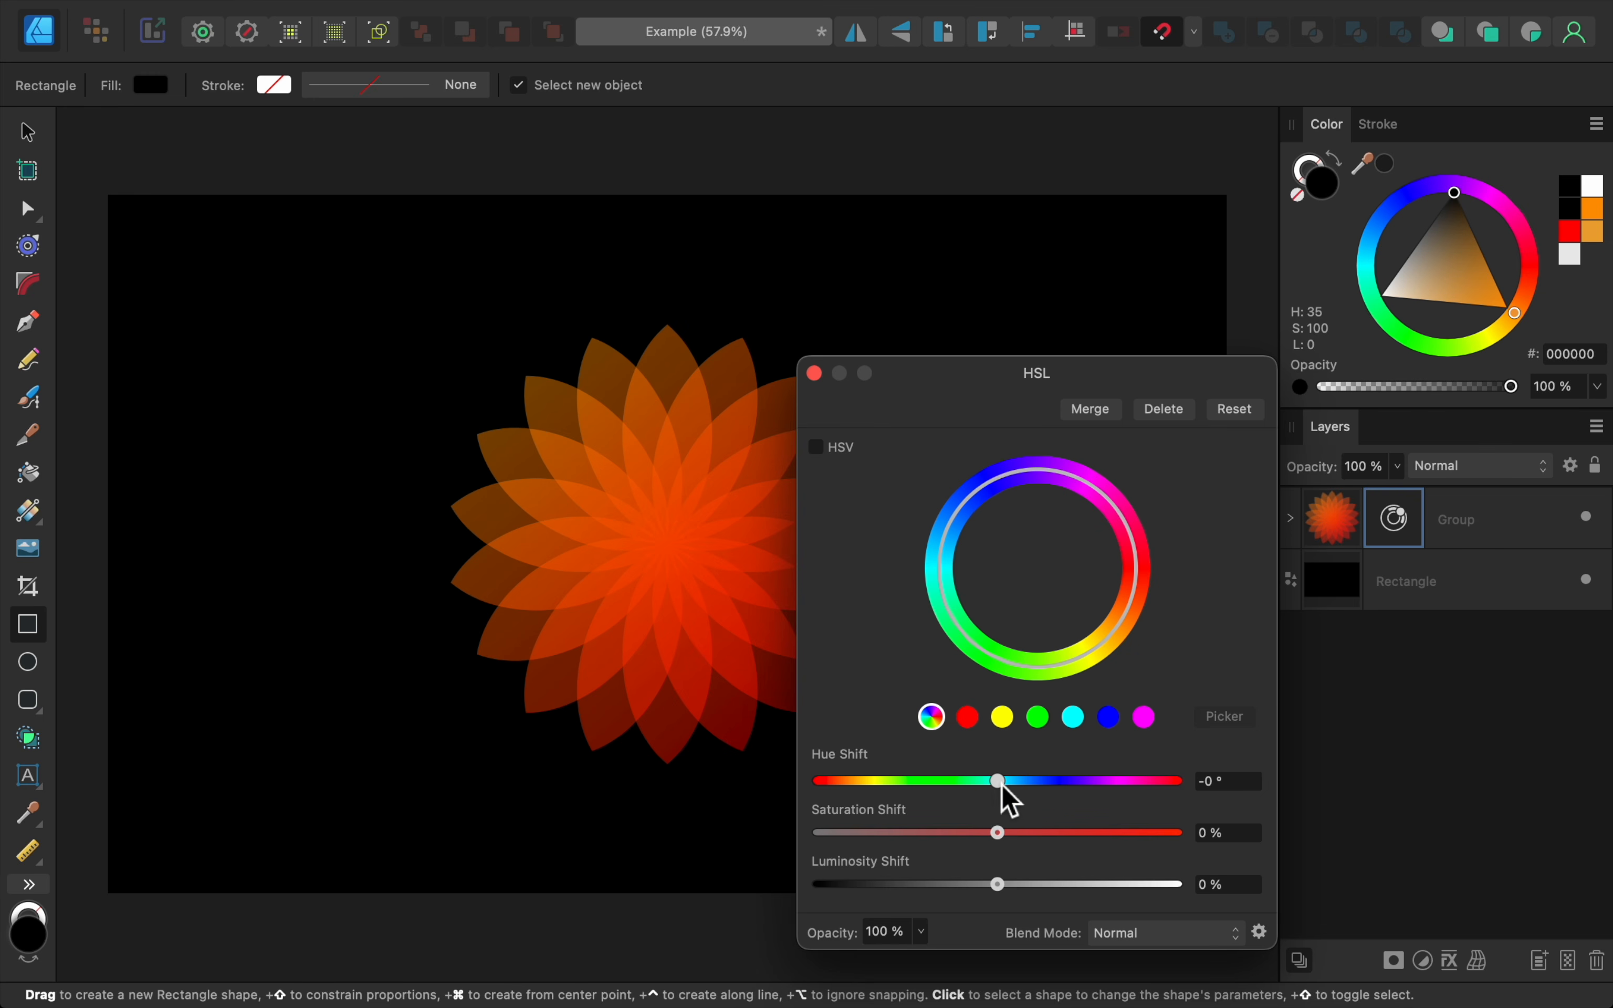
drag(1001, 783, 1089, 781)
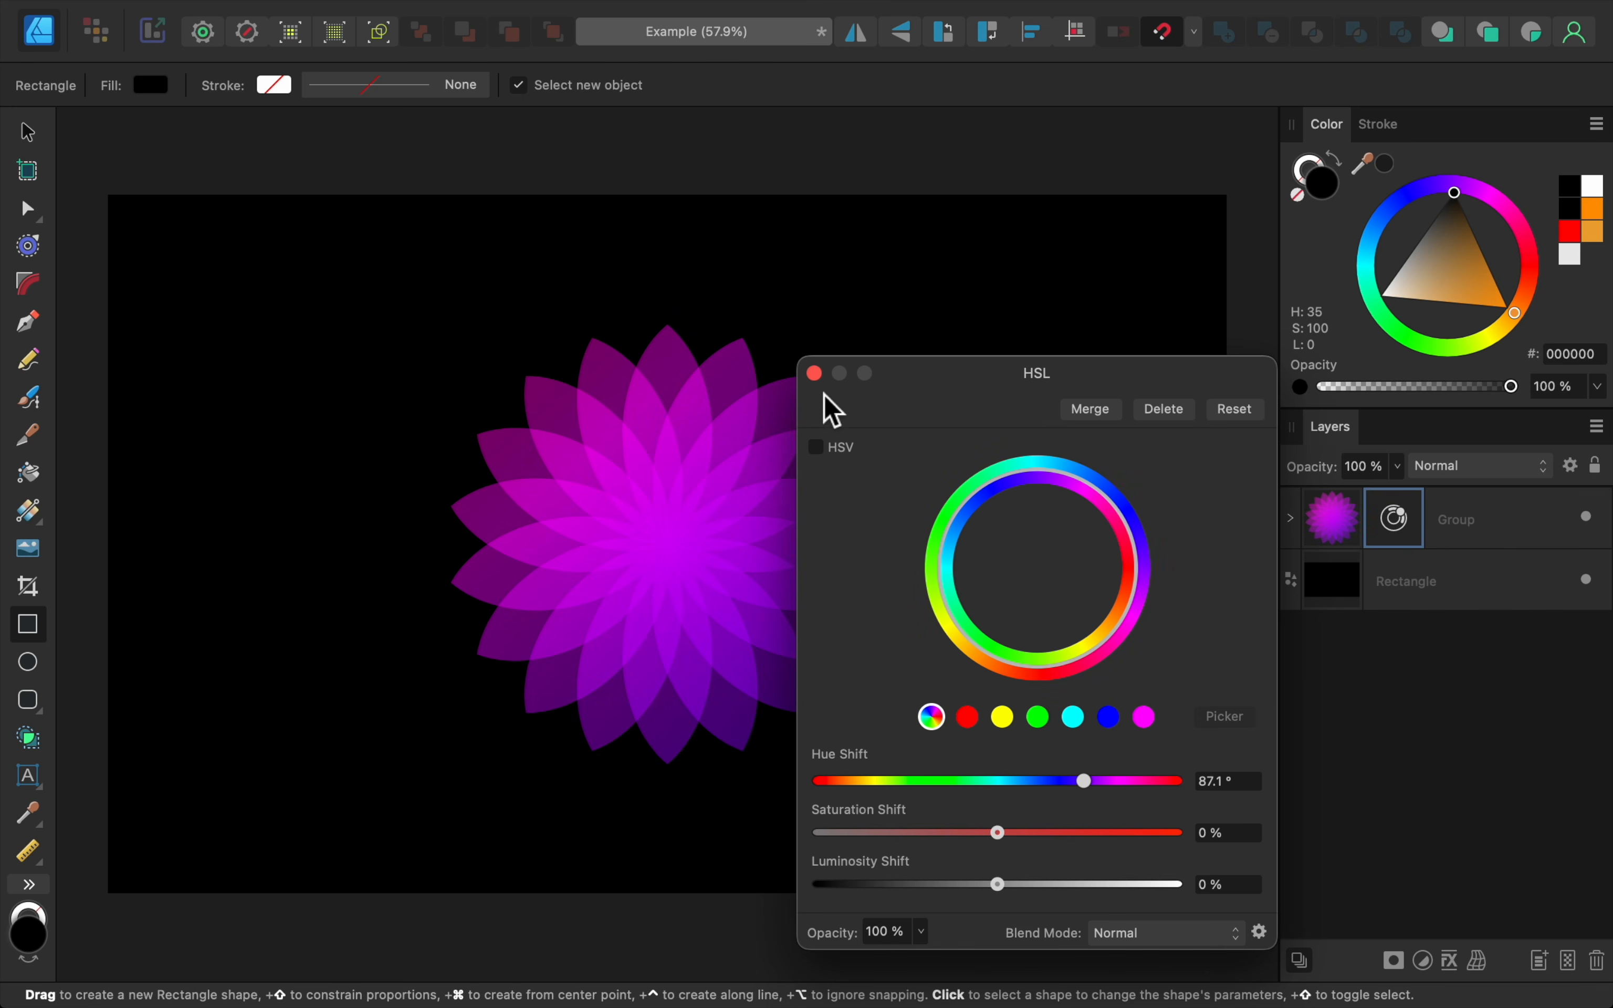
click(815, 375)
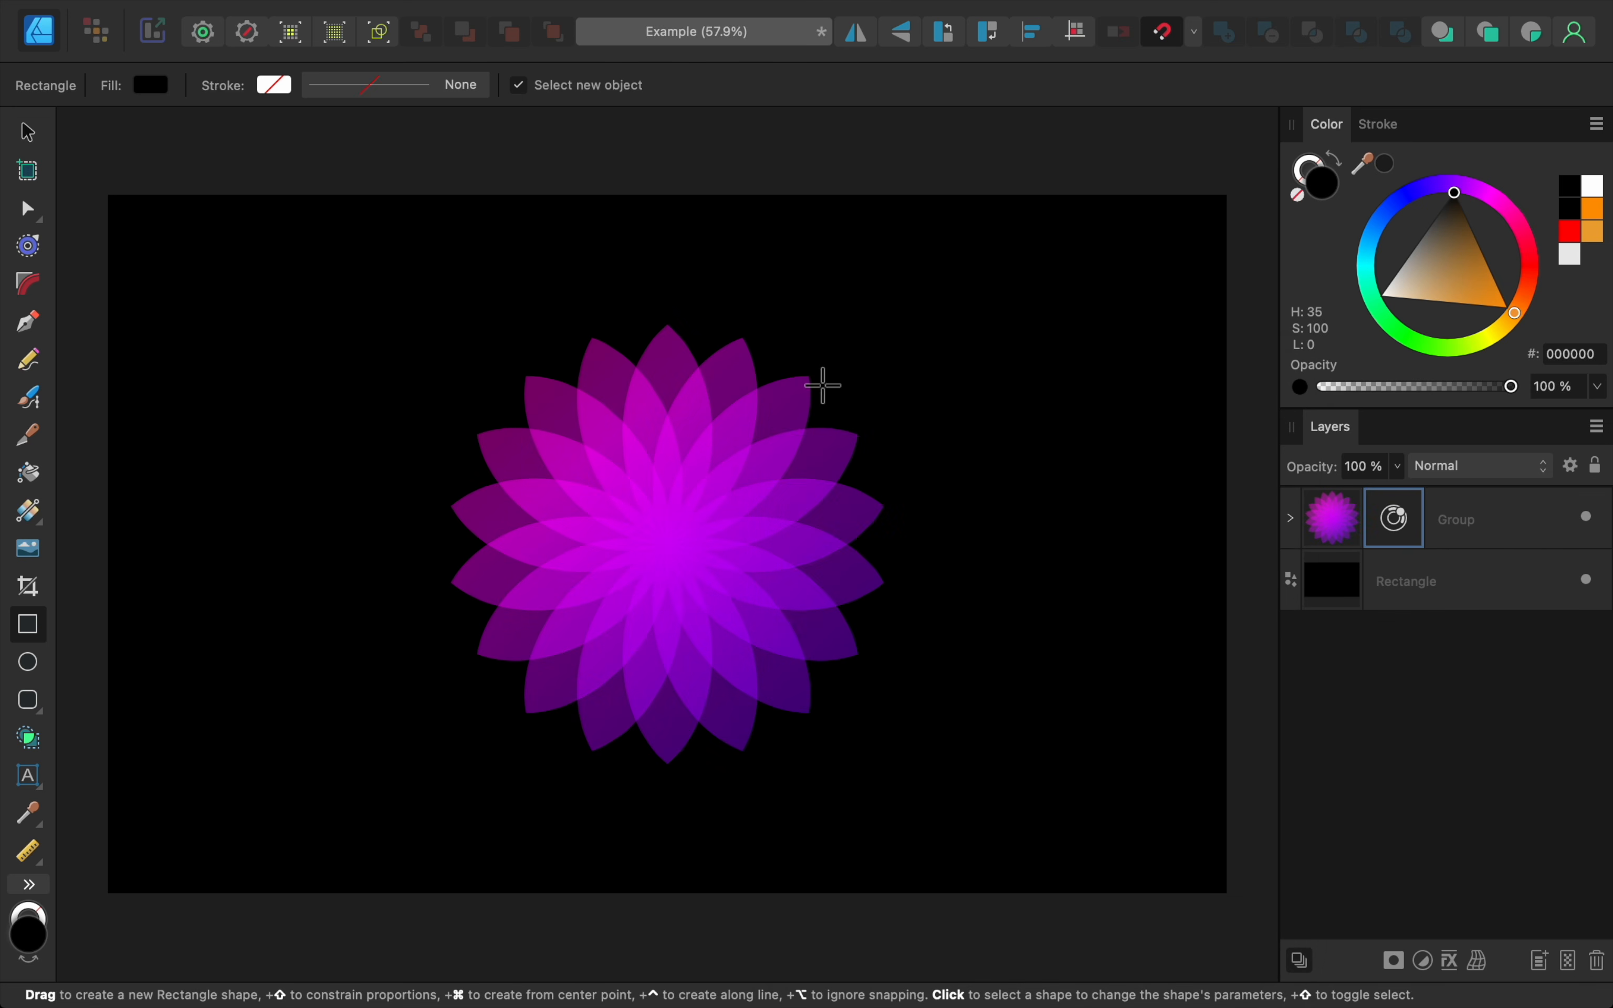
Expand the flower group and toggle the HSL adjustment's visibility off and on twice to compare the colours.
click(1291, 519)
click(1587, 579)
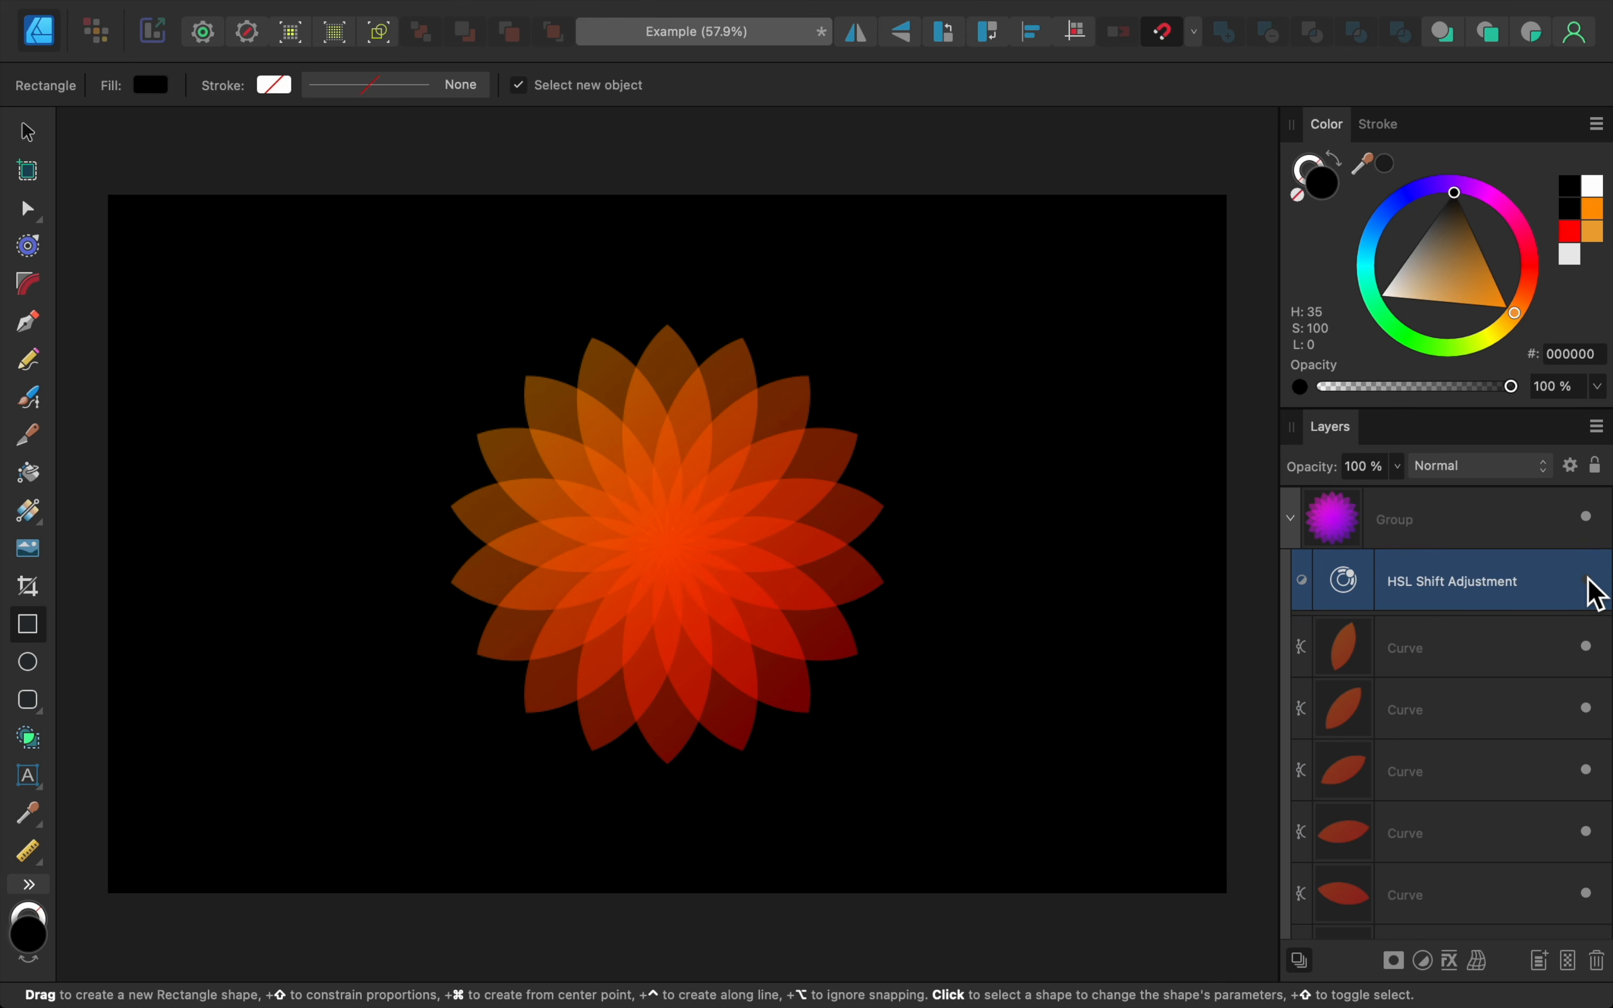
click(1586, 579)
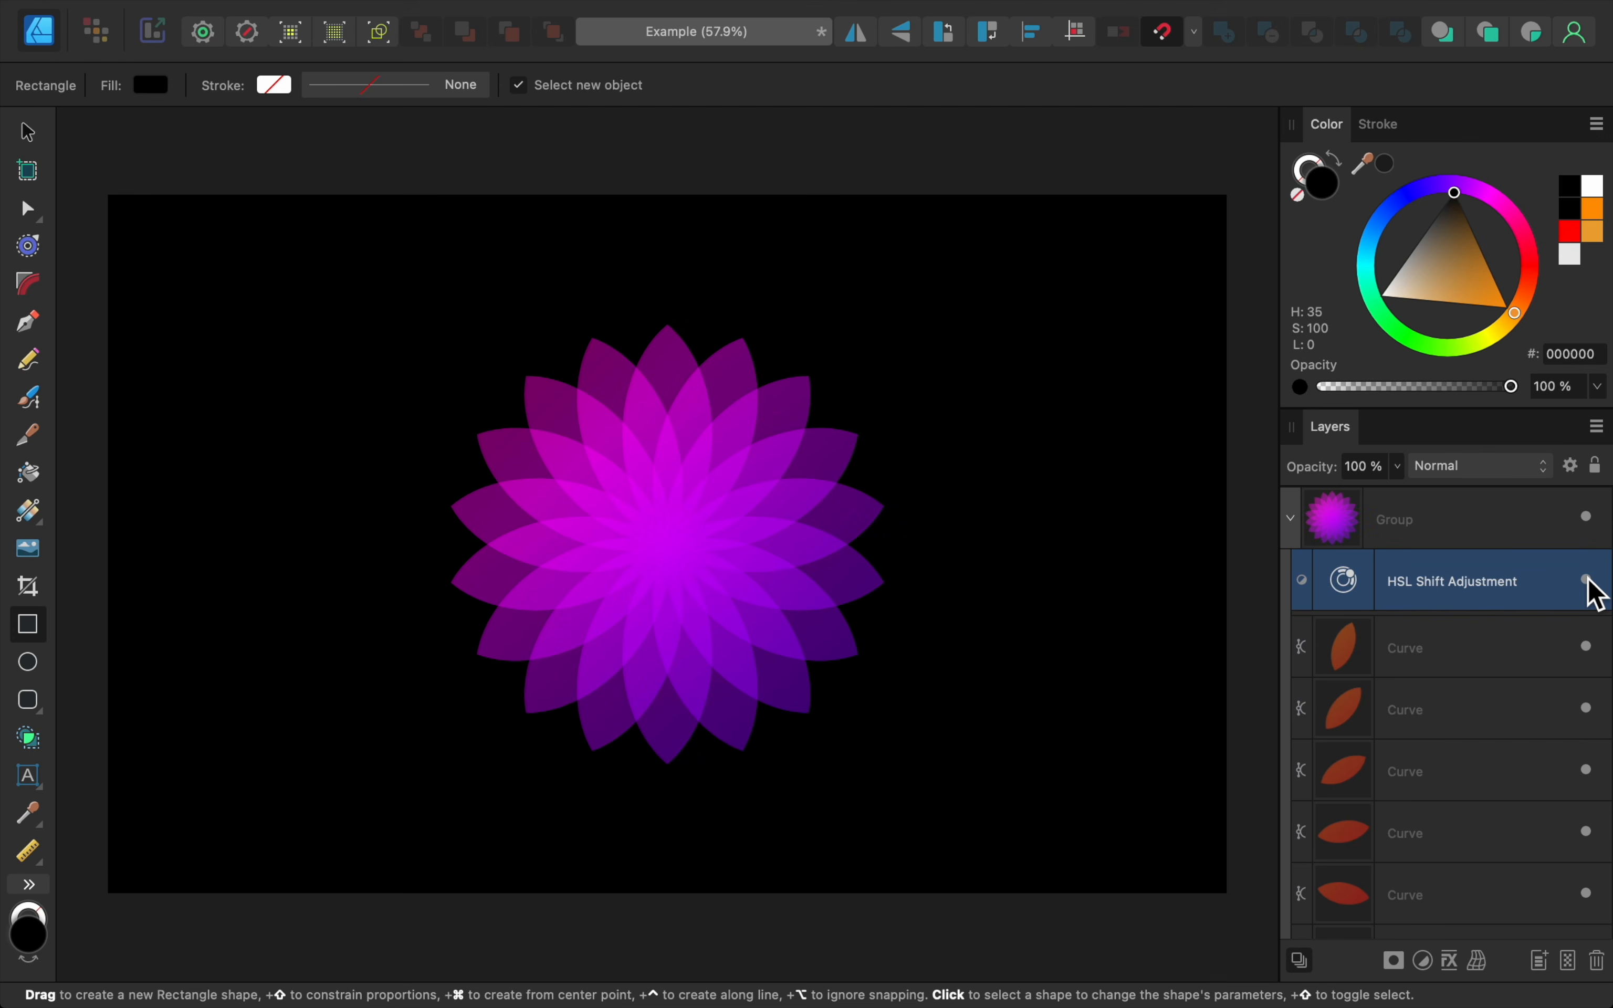
click(1587, 579)
click(1587, 580)
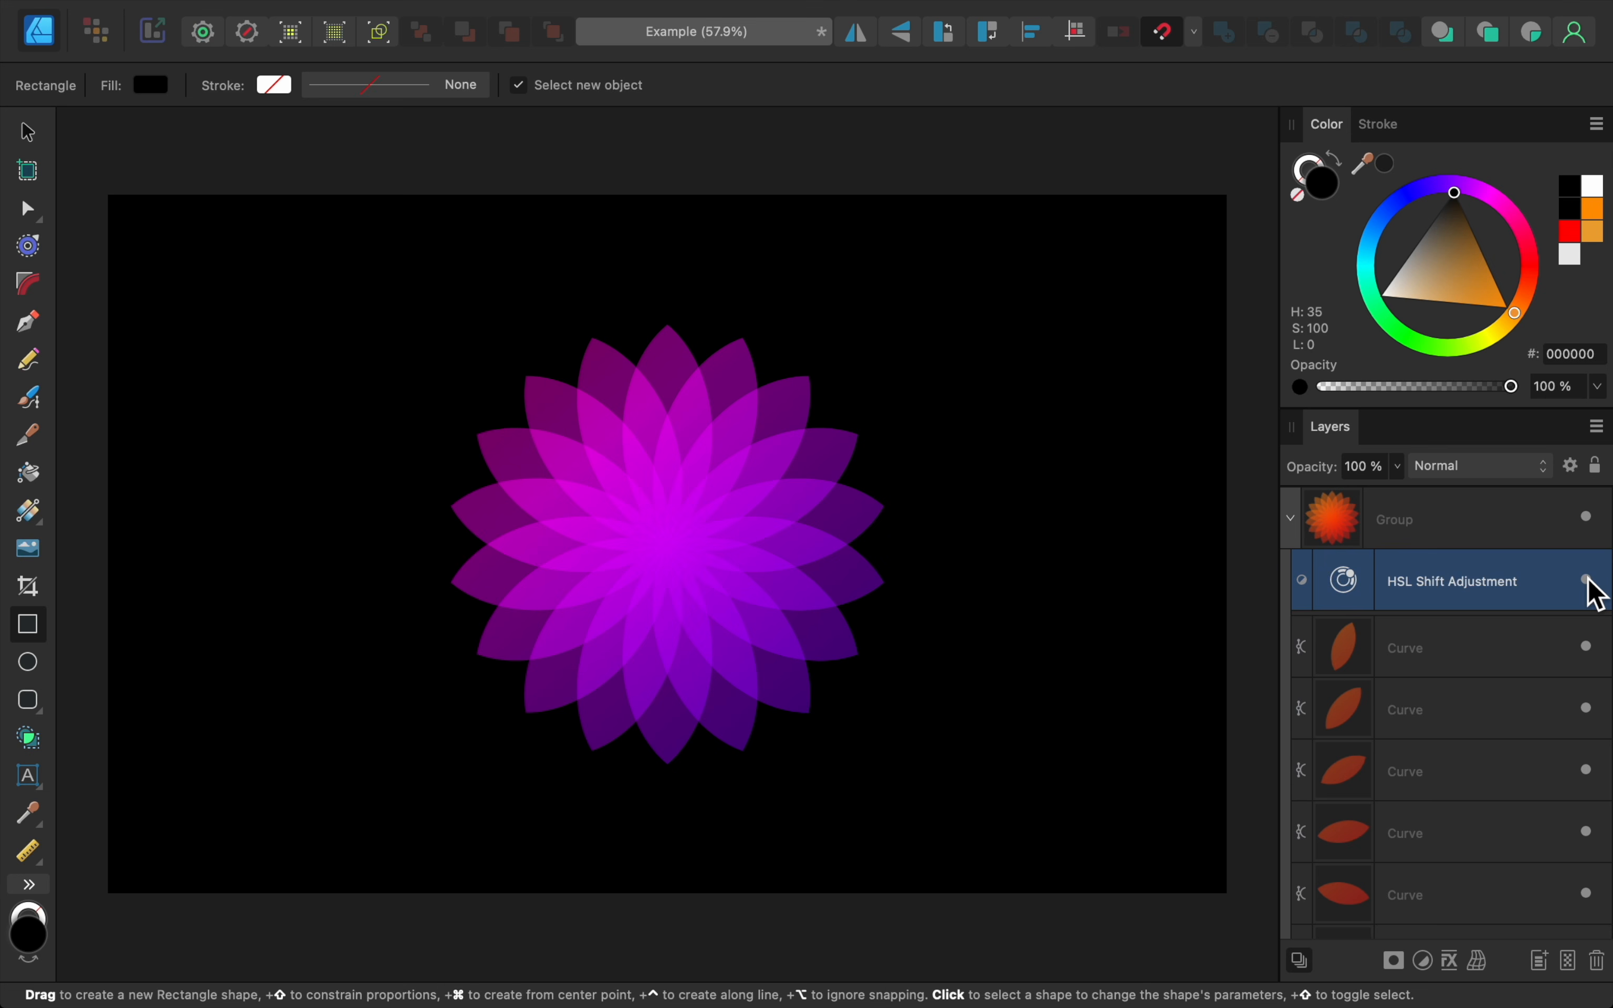